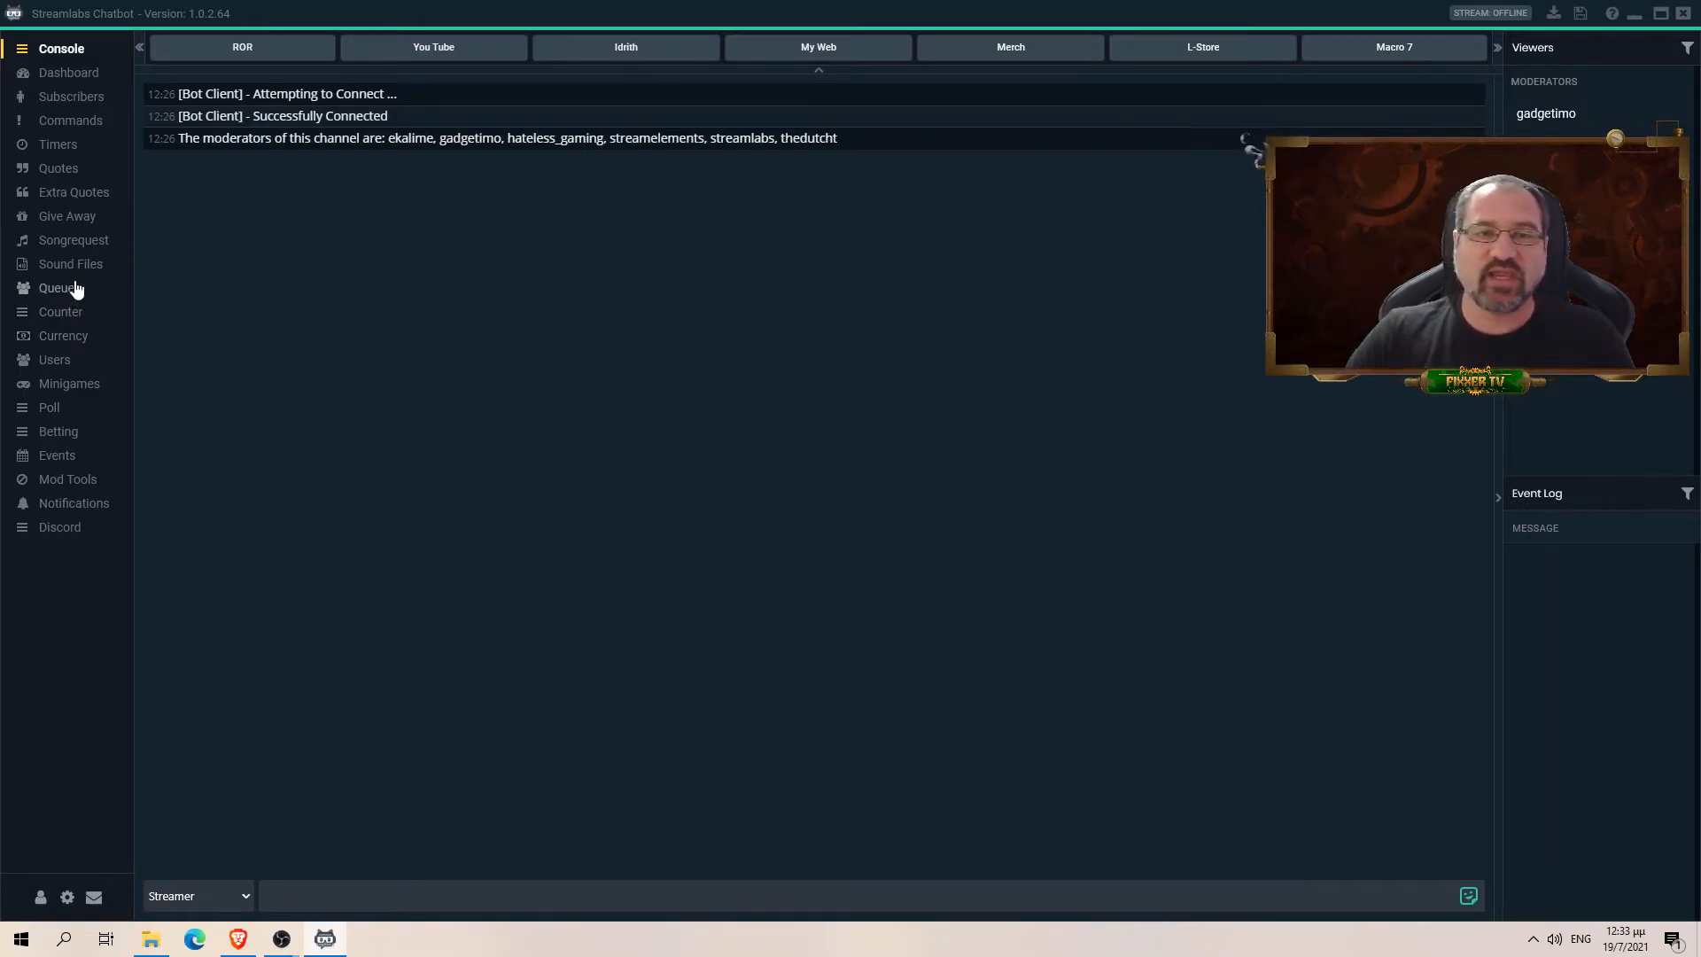
Review the Twitch Bot and Twitch Streamer account settings in the chatbot's connections, then close them.
{"action": "left_click", "coordinate": [57, 147]}
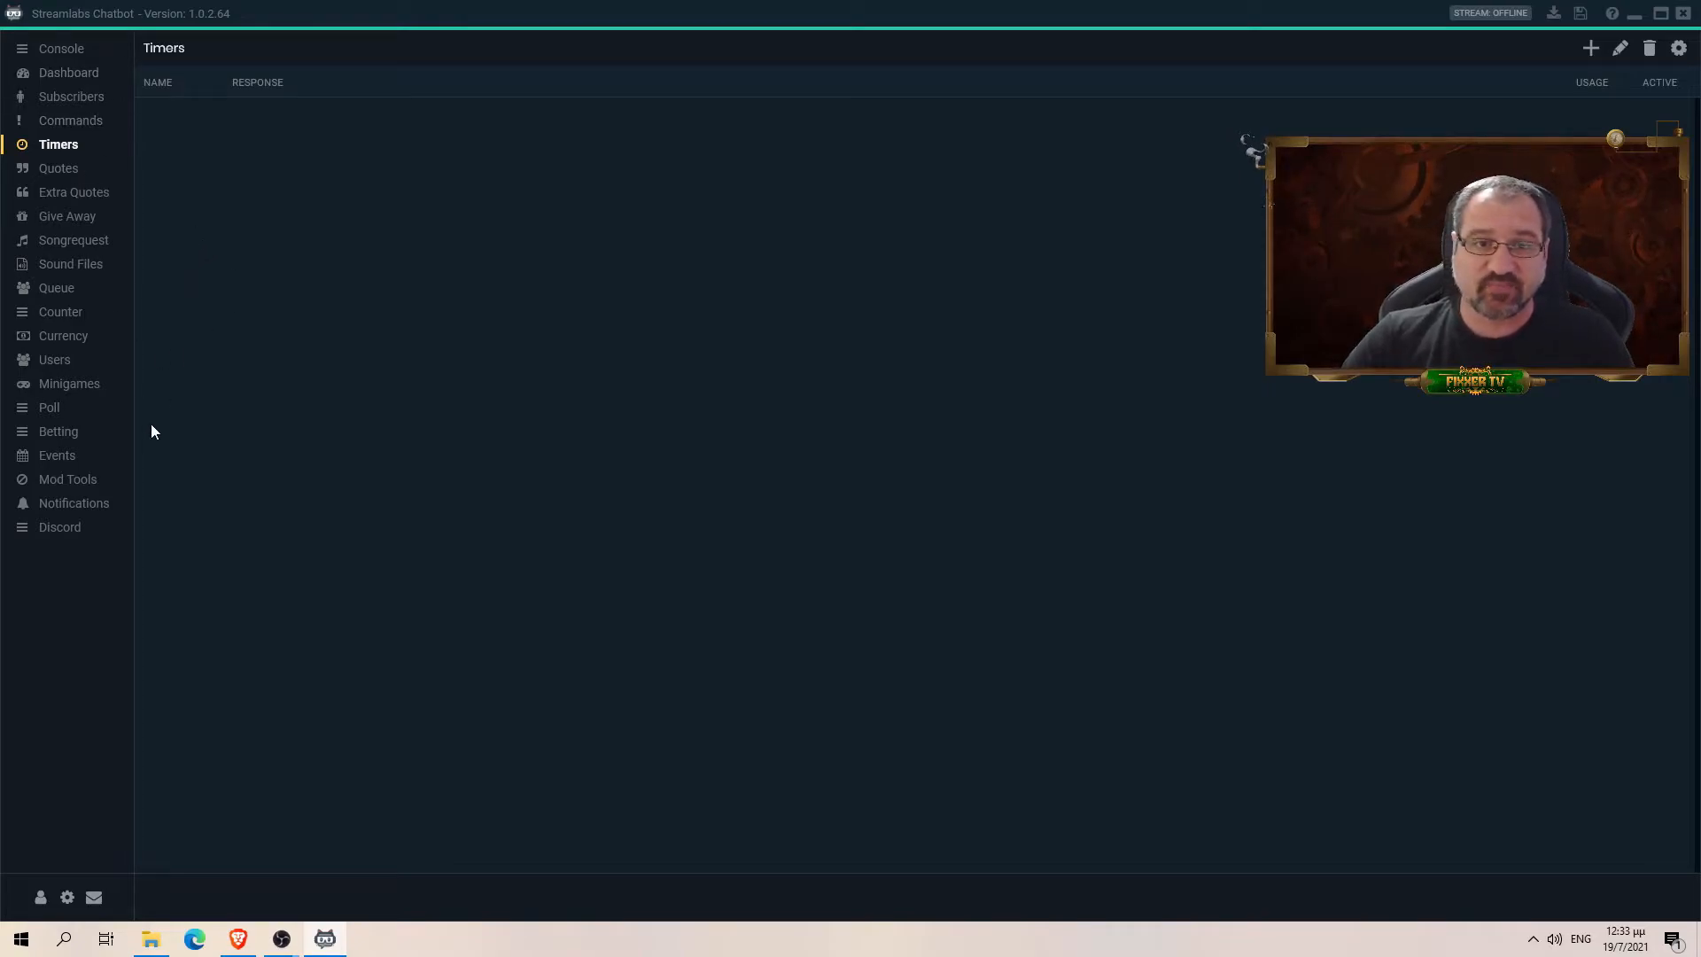
{"action": "left_click", "coordinate": [39, 898]}
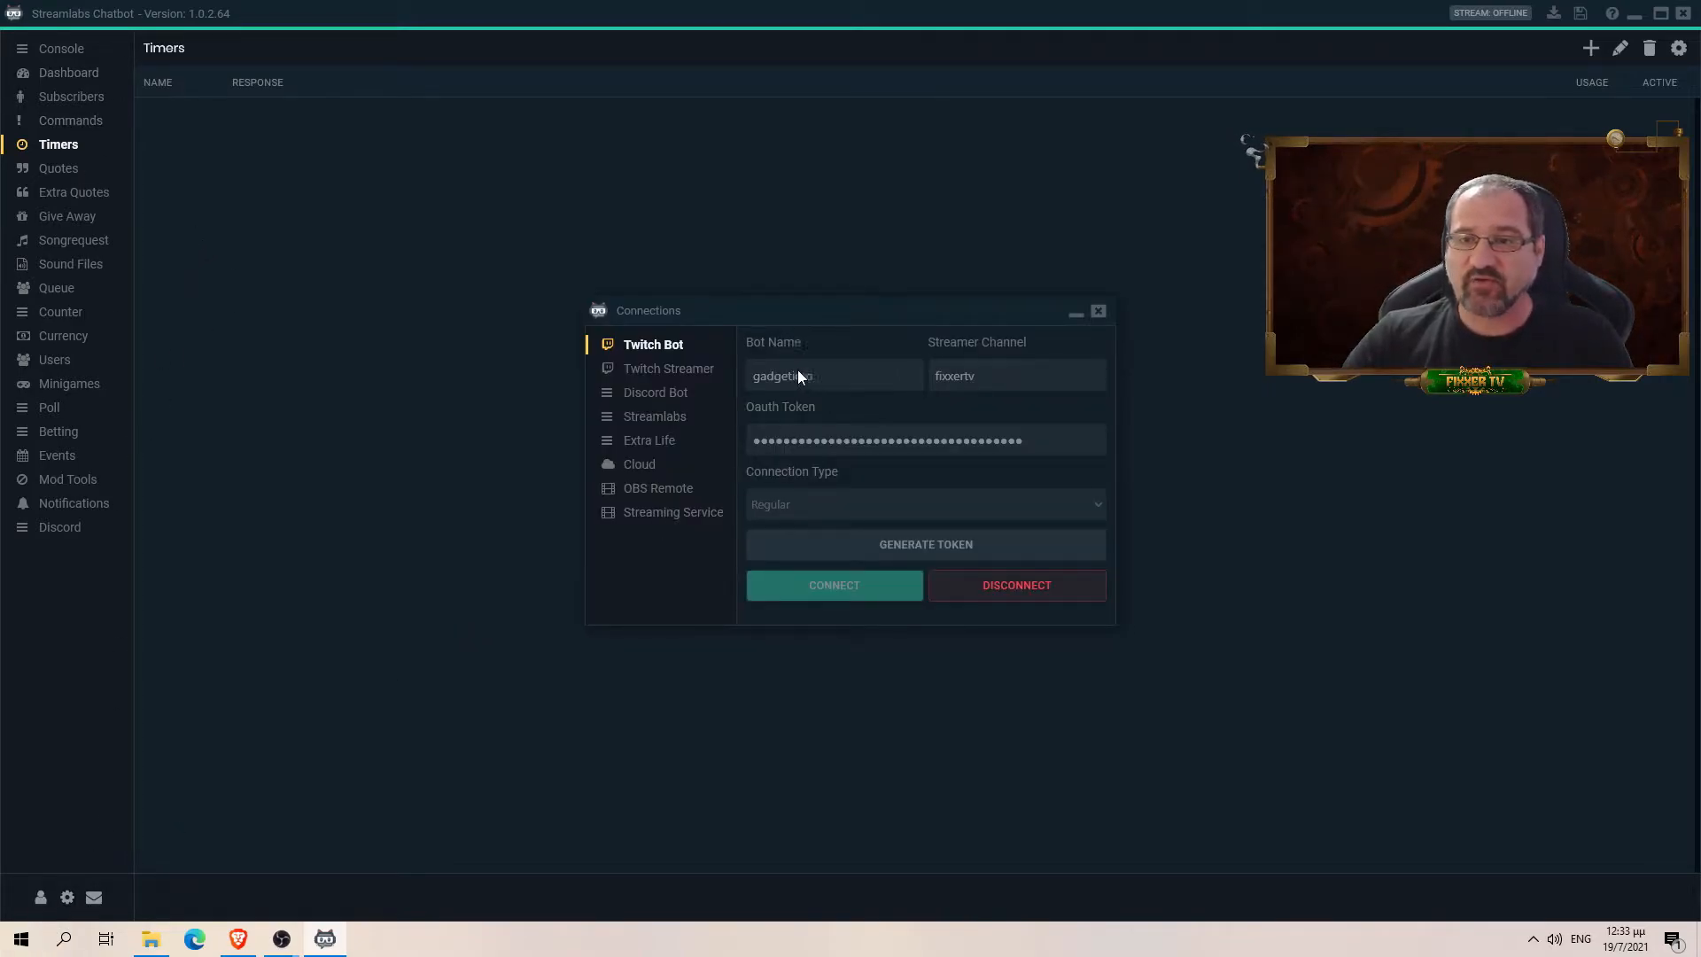
{"action": "left_click", "coordinate": [669, 369]}
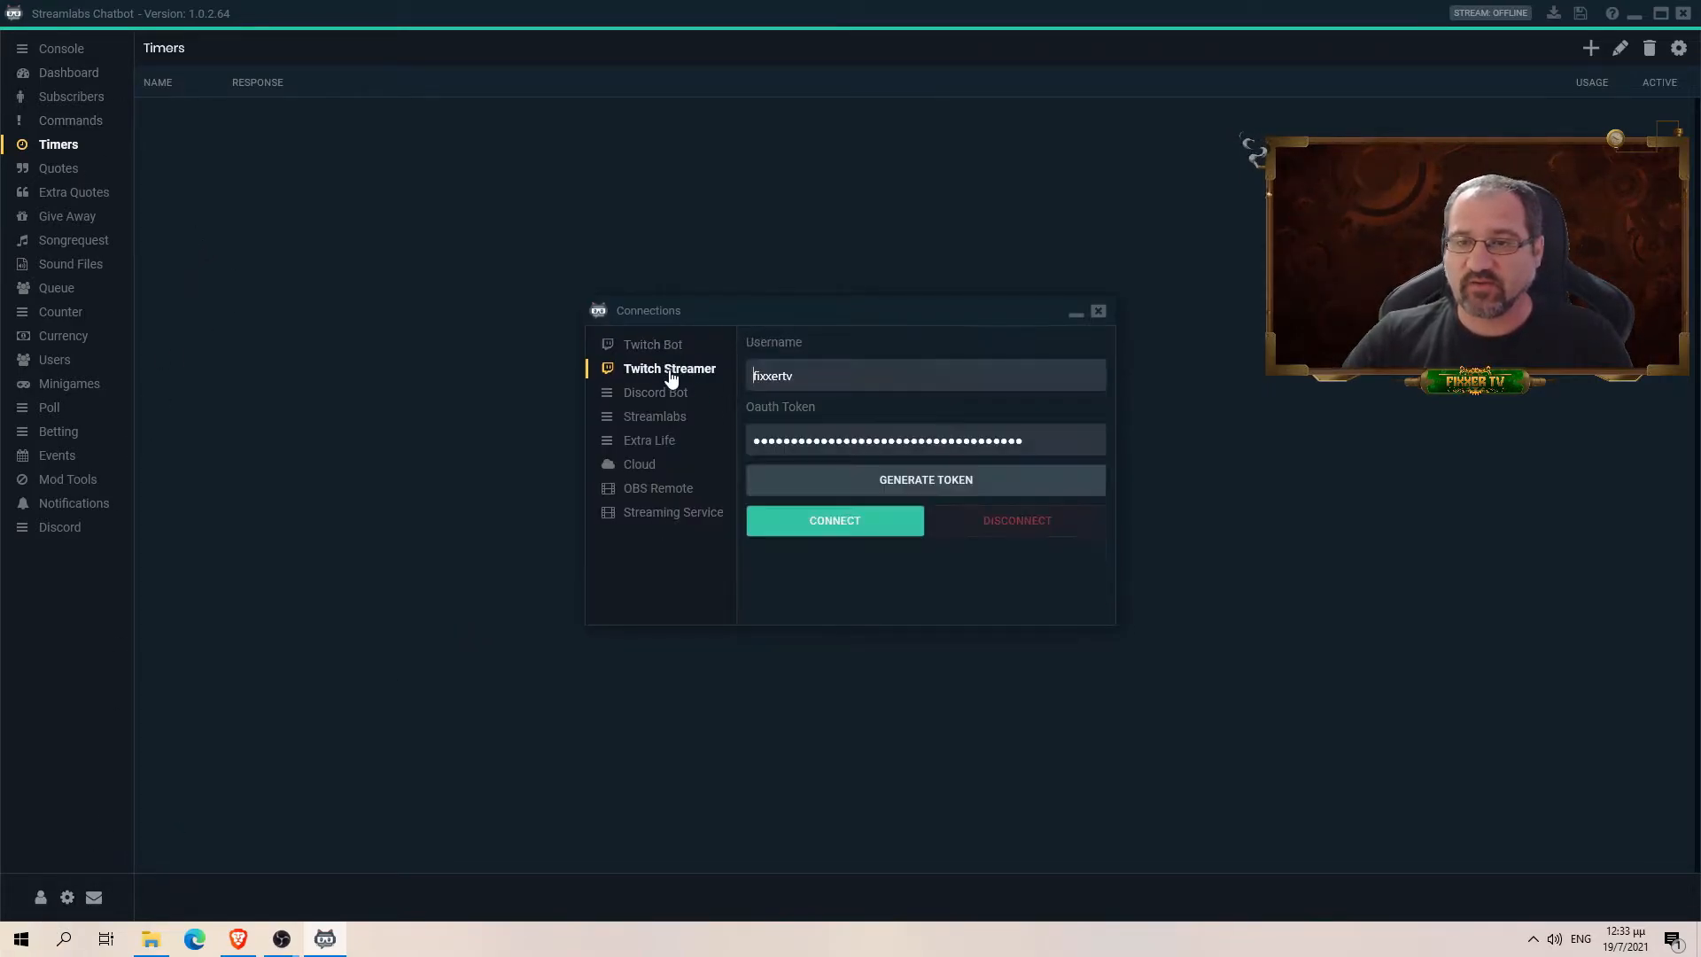
{"action": "left_click", "coordinate": [1097, 313]}
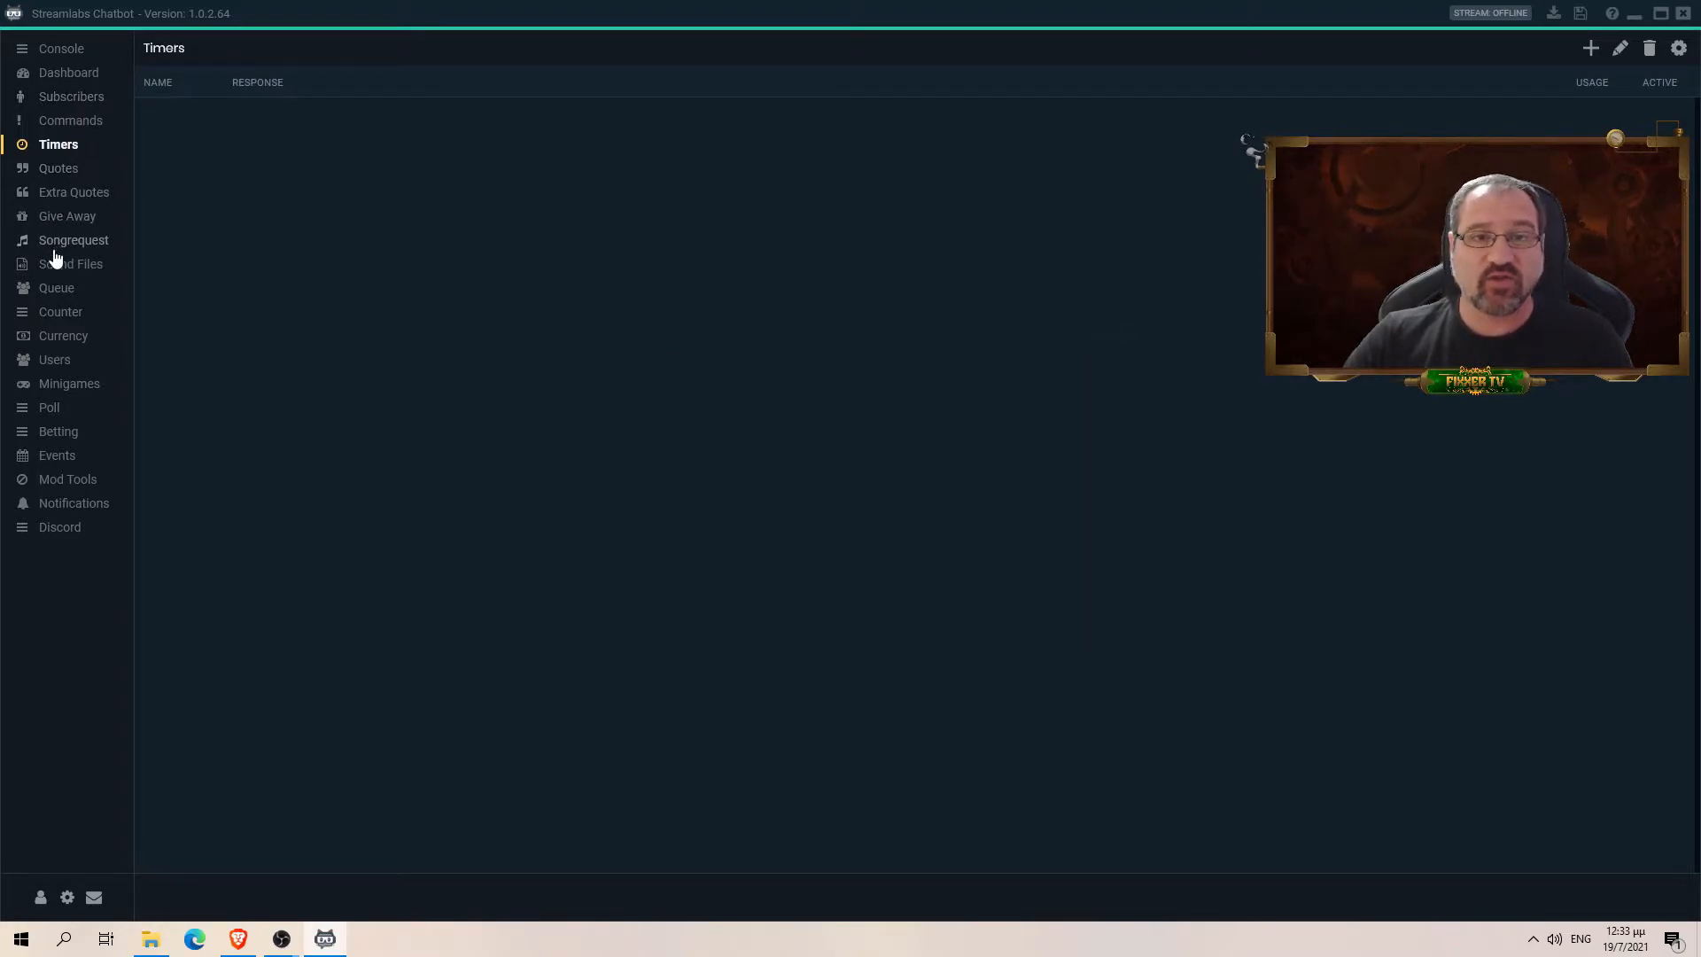
Start a new sound file entry named fixxersvipsound, set its volume to 147 and clear its group.
{"action": "left_click", "coordinate": [85, 274]}
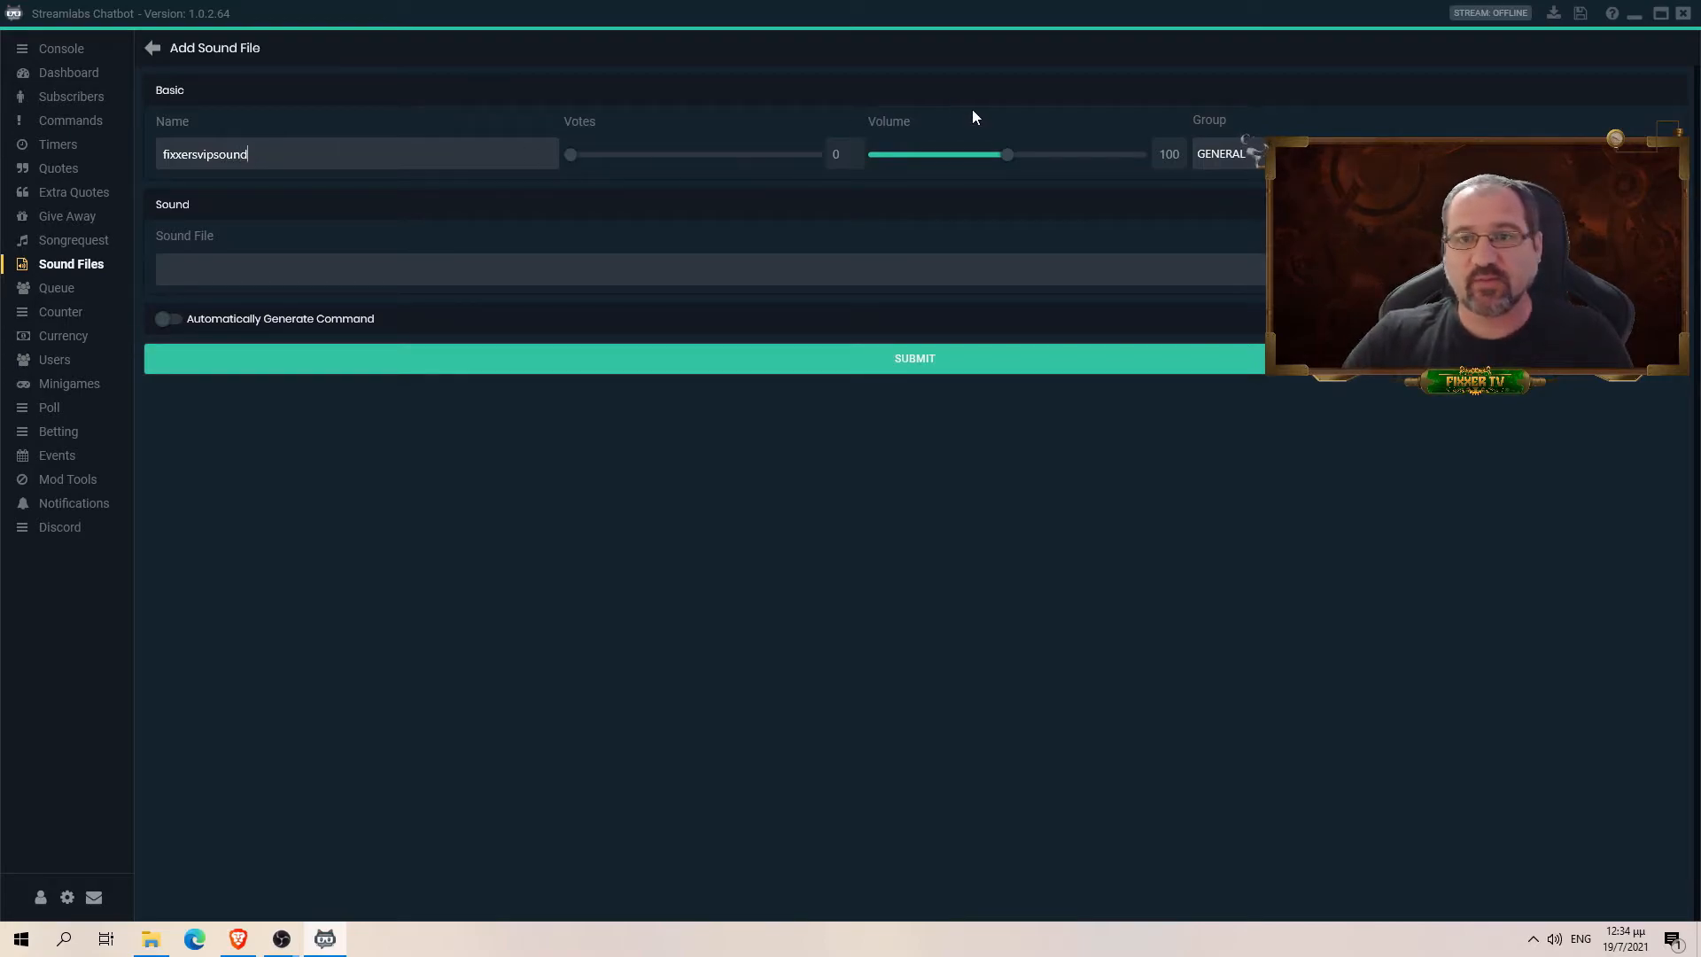
{"action": "left_click_drag", "start_coordinate": [608, 169], "coordinate": [500, 163]}
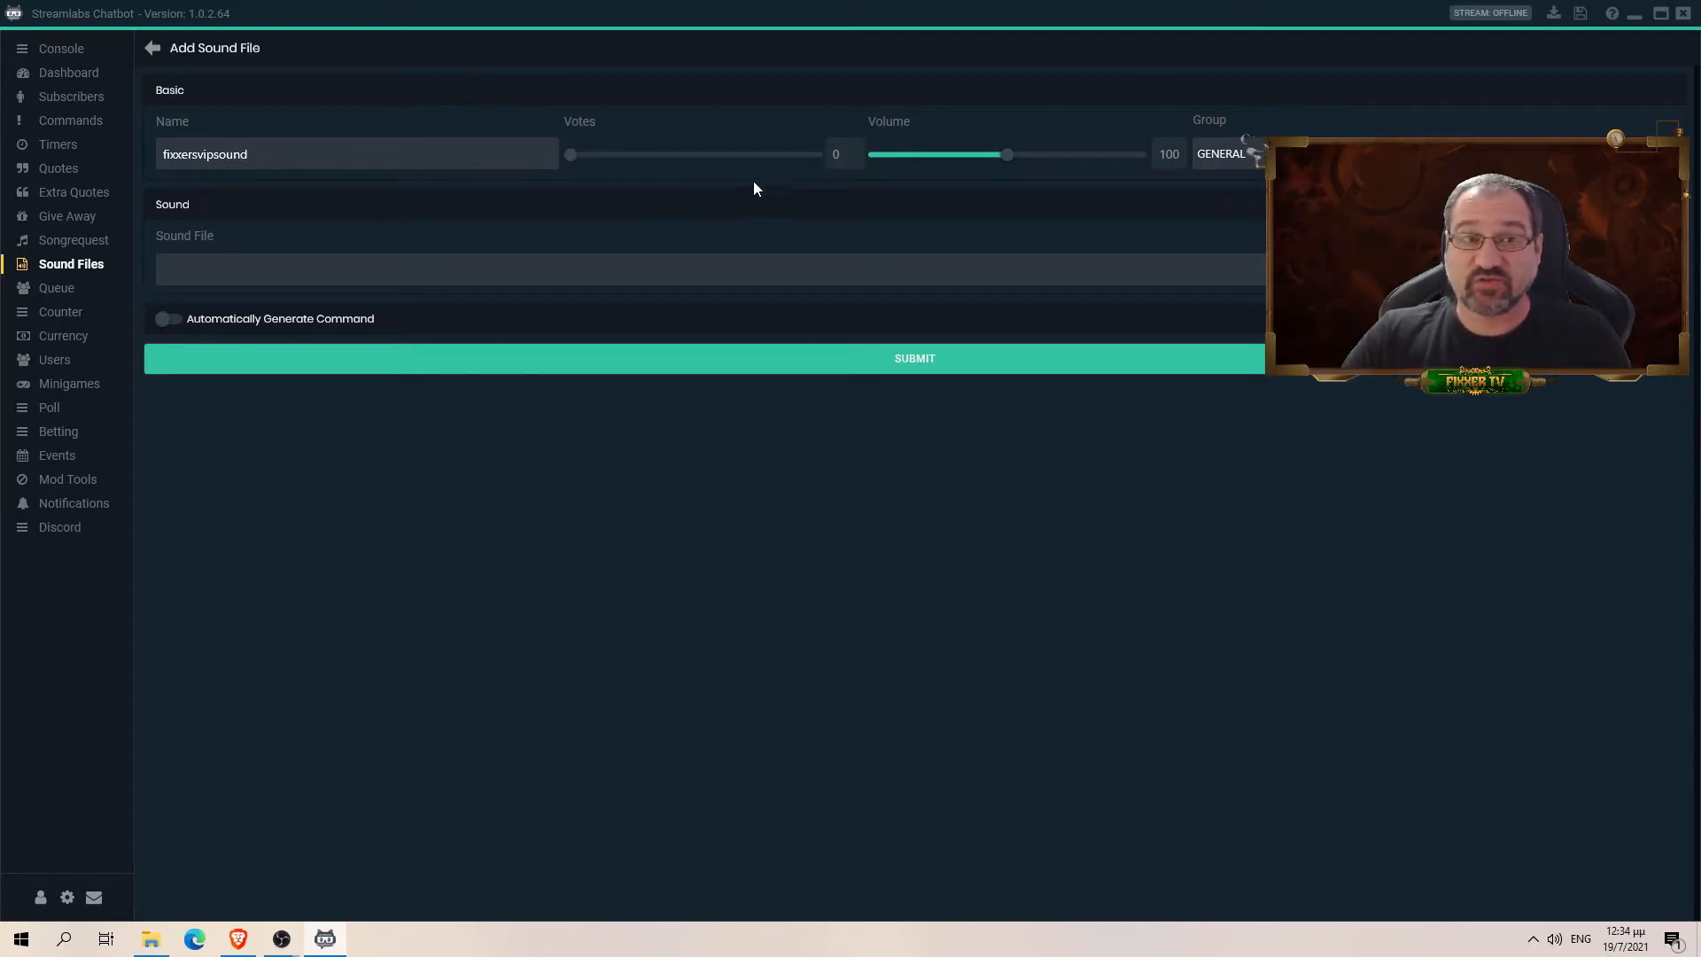
{"action": "left_click_drag", "start_coordinate": [1010, 168], "coordinate": [1069, 161]}
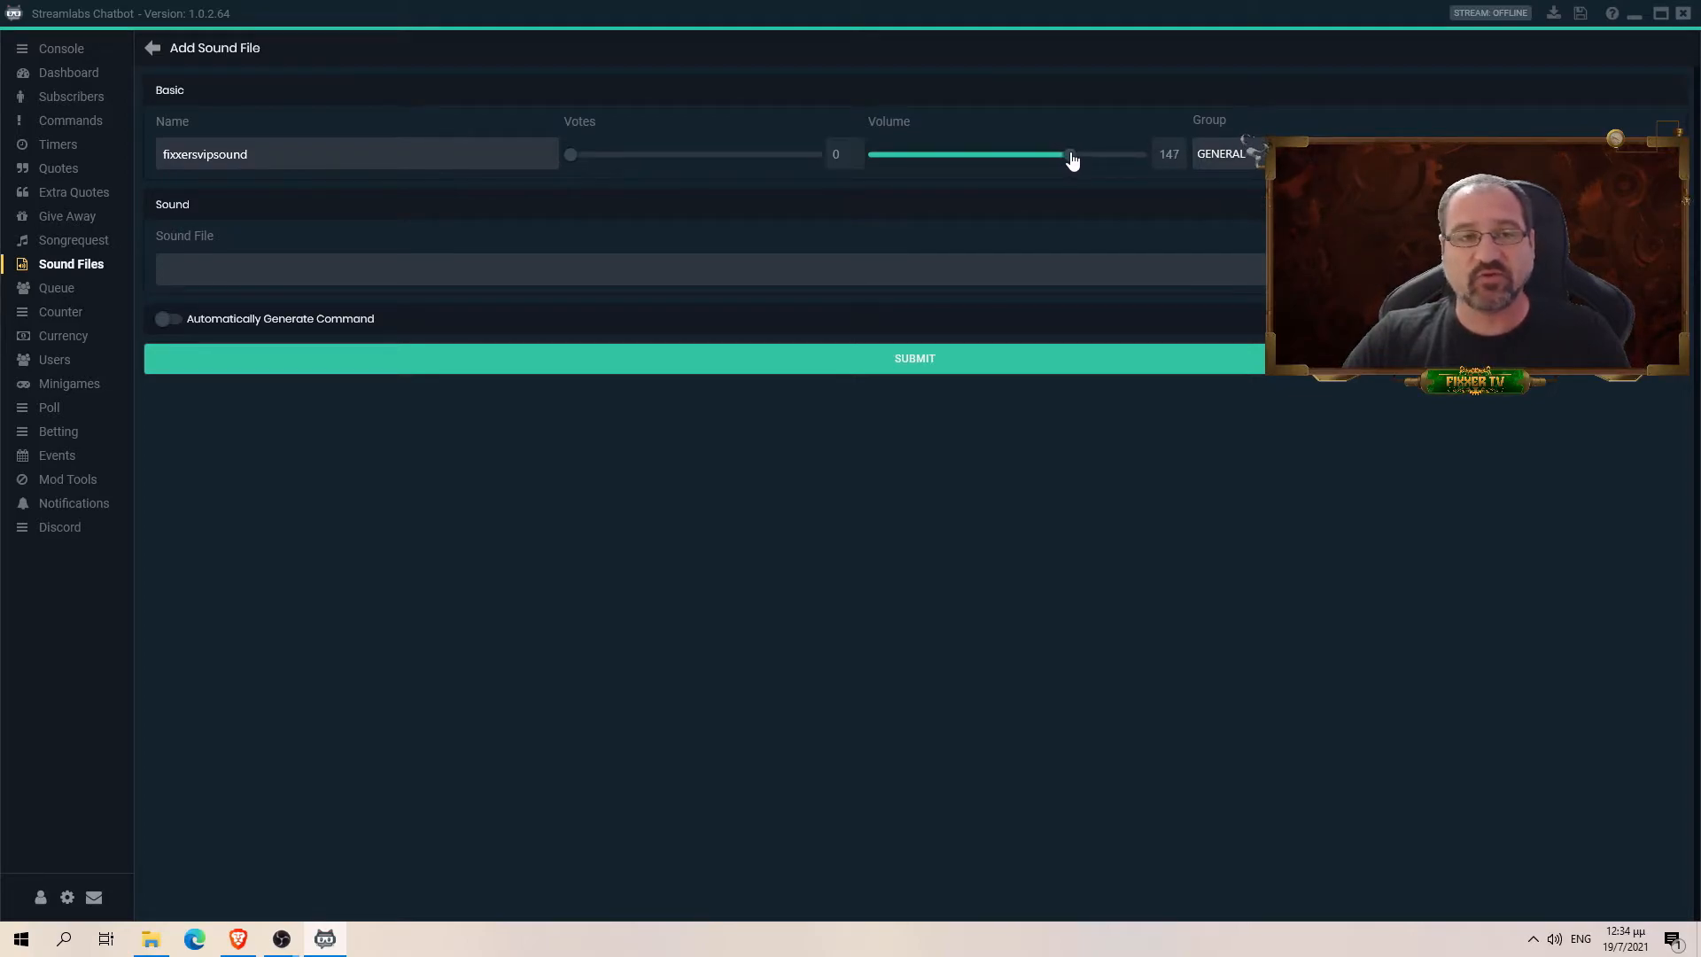
{"action": "double_click", "coordinate": [1249, 153]}
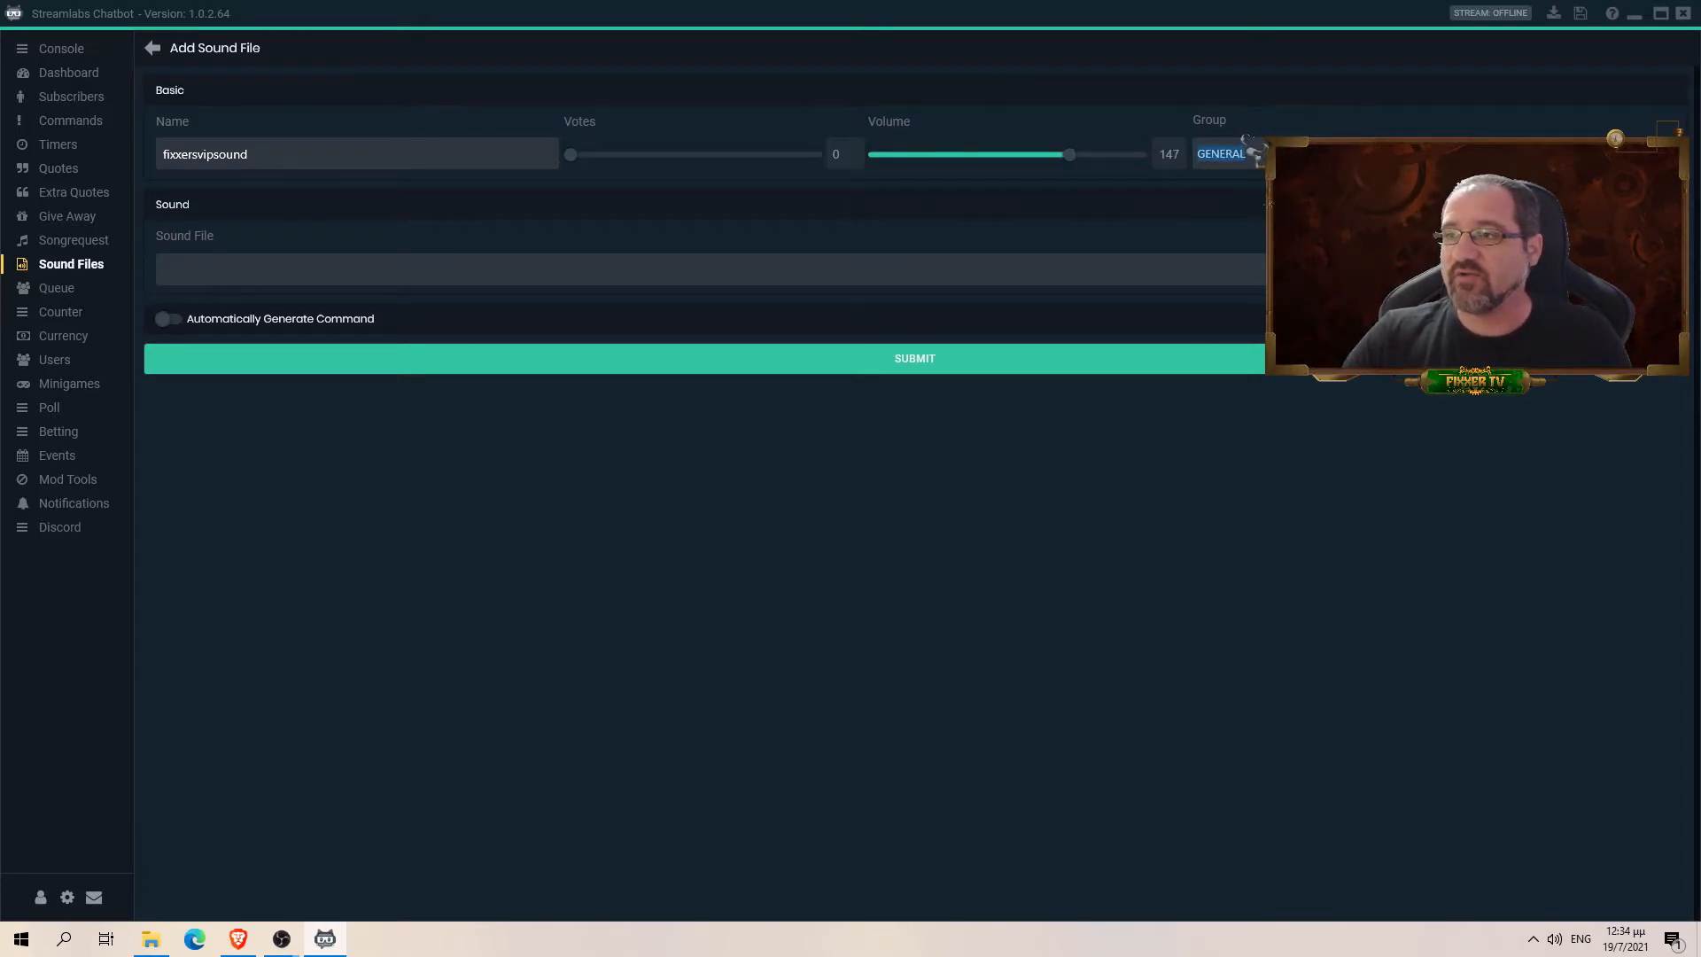
{"action": "key", "text": "BackSpace"}
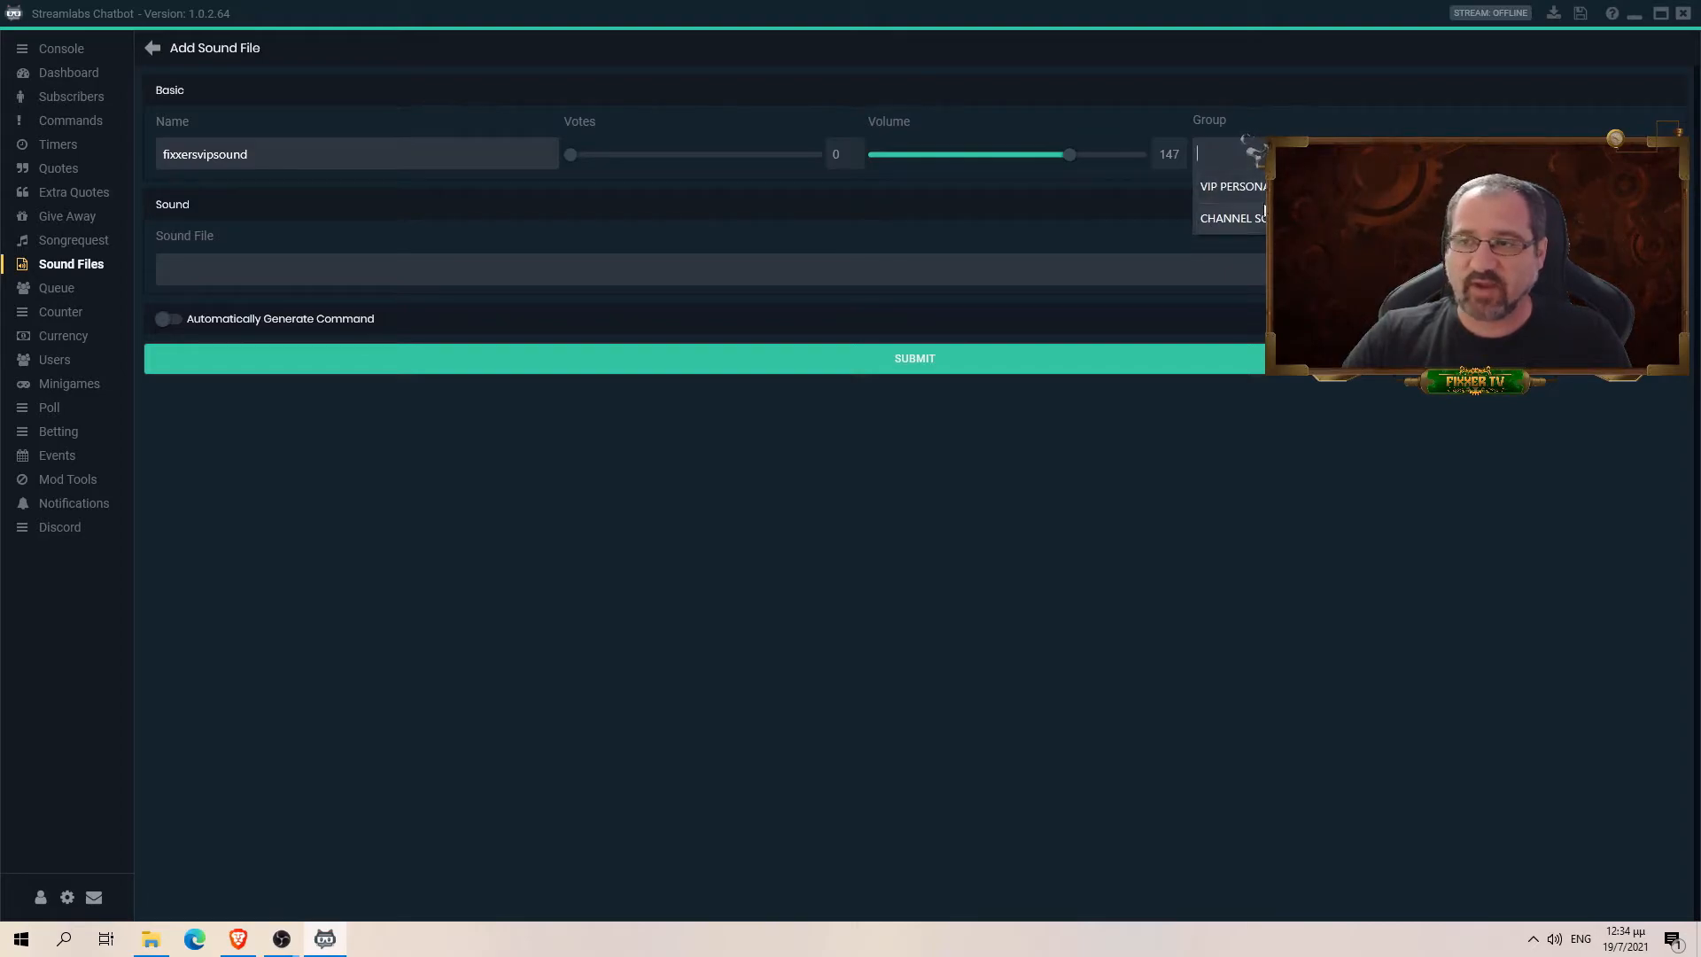
{"action": "key", "text": "Escape"}
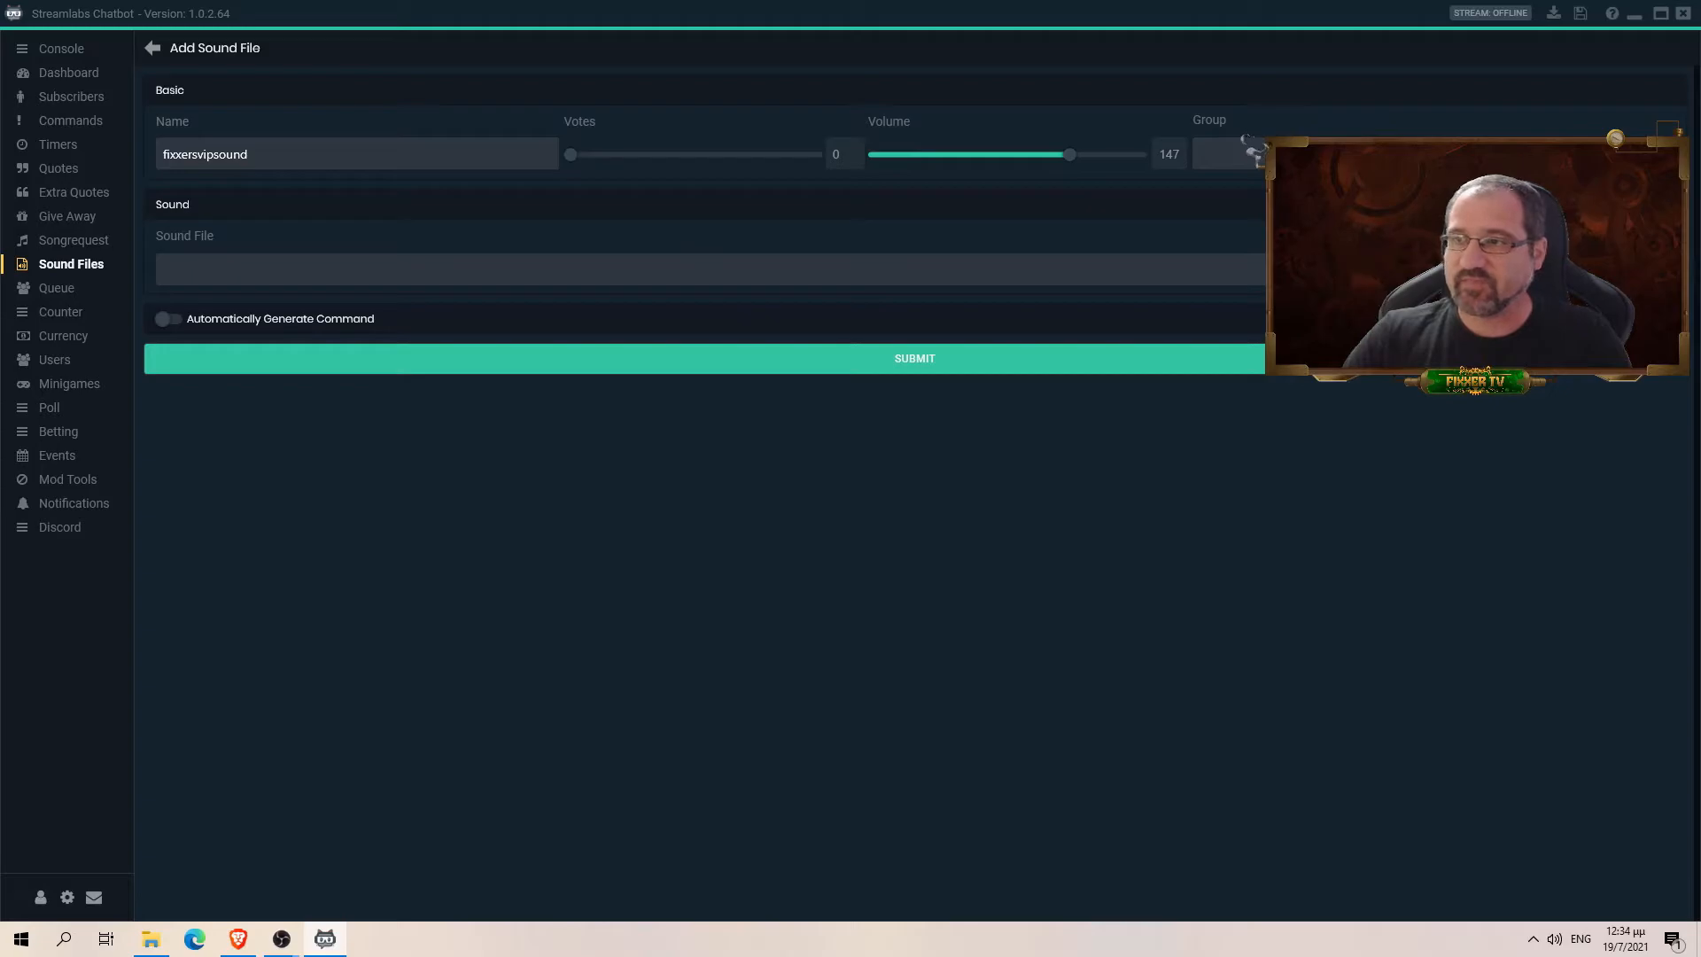
Assign "ben hill 8 sec.mp3" from E:\1.STREAMING MATERIALS\Sounds Banks\Channel Sounds as the entry's sound file.
{"action": "left_click", "coordinate": [666, 267]}
{"action": "scroll", "coordinate": [94, 277], "scroll_direction": "down", "scroll_amount": 3}
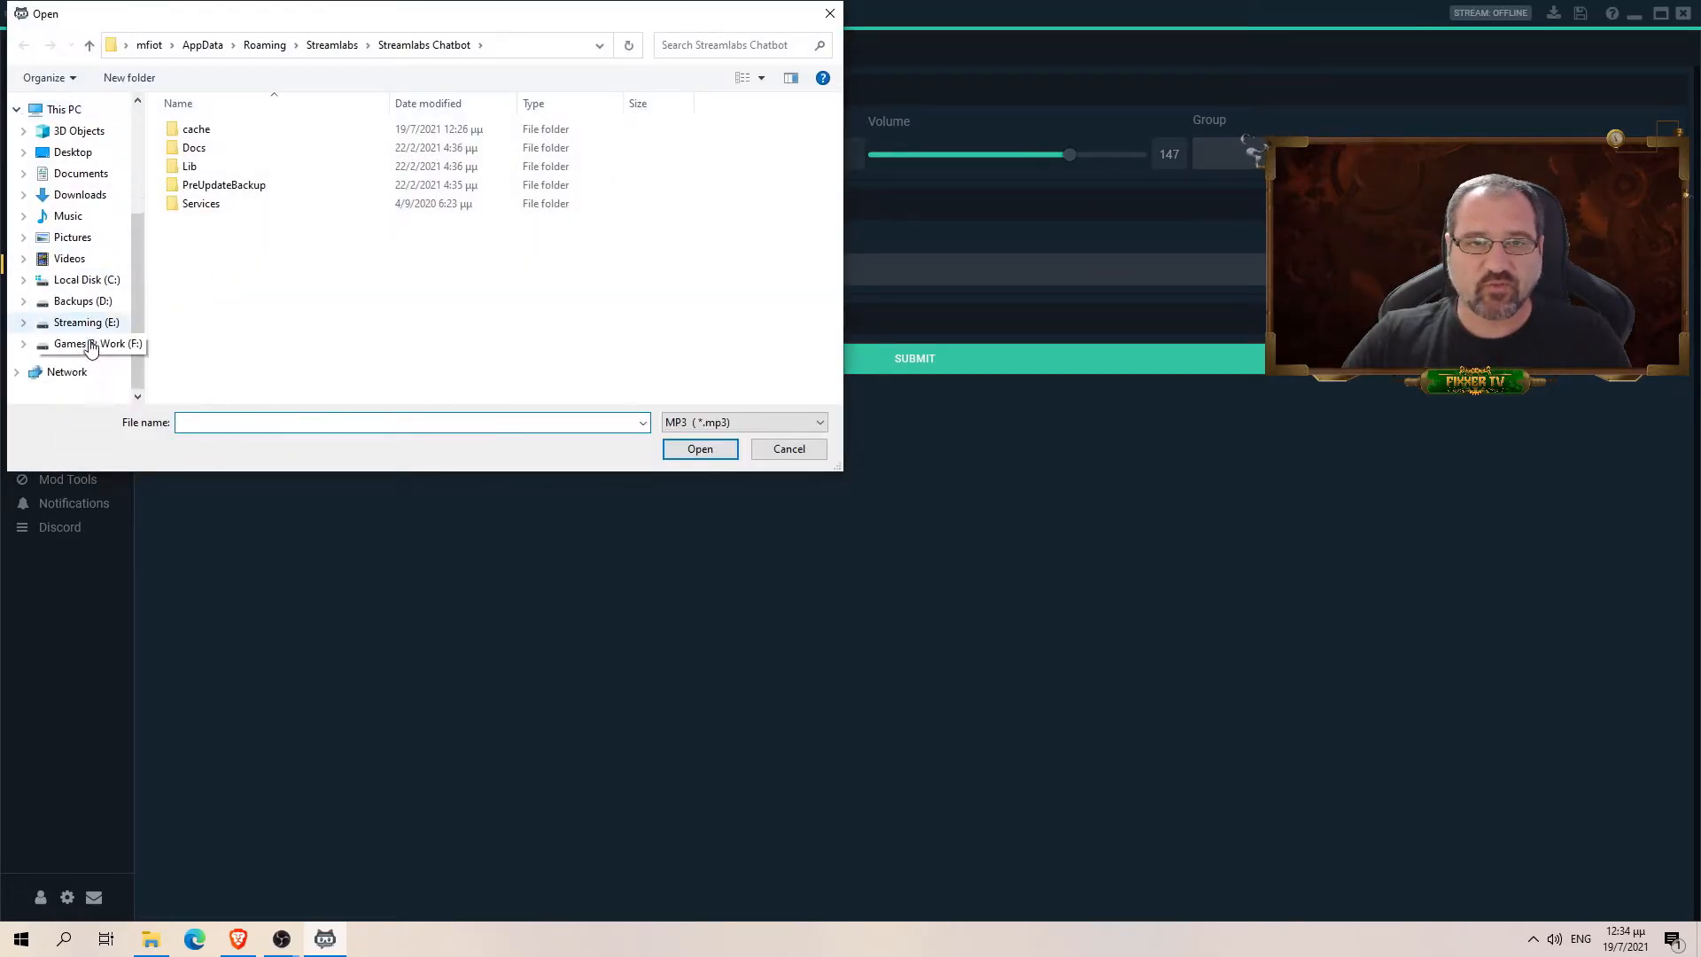
{"action": "left_click", "coordinate": [89, 323]}
{"action": "double_click", "coordinate": [243, 210]}
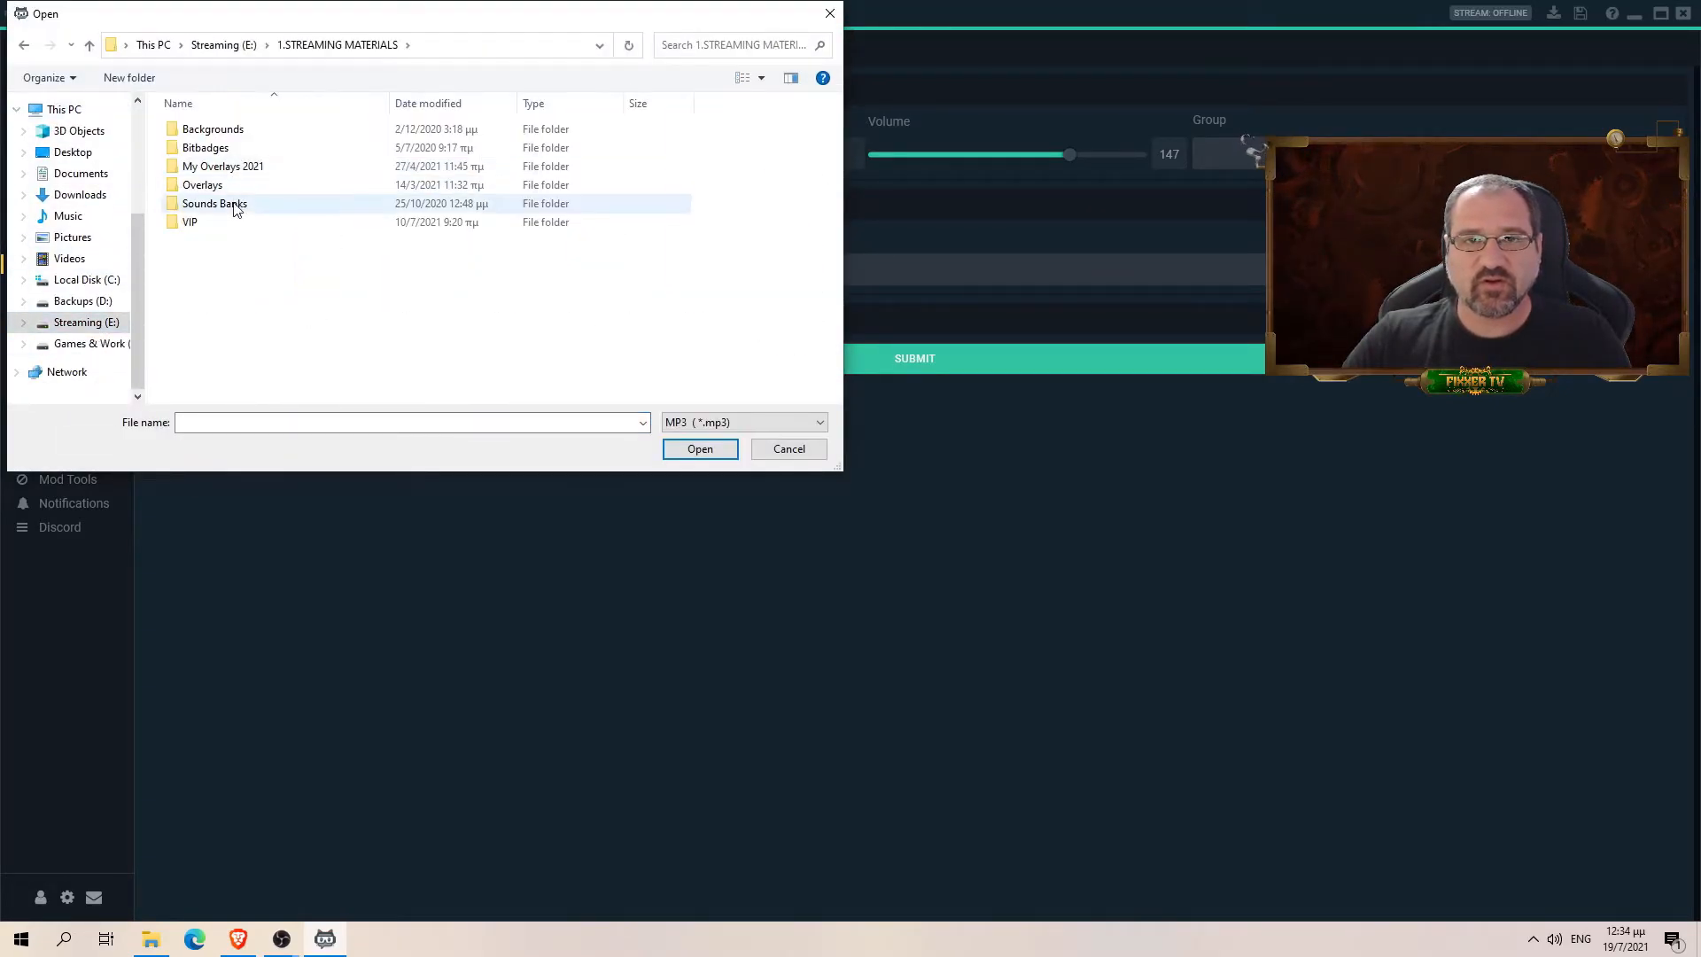
{"action": "double_click", "coordinate": [225, 206]}
{"action": "double_click", "coordinate": [222, 133]}
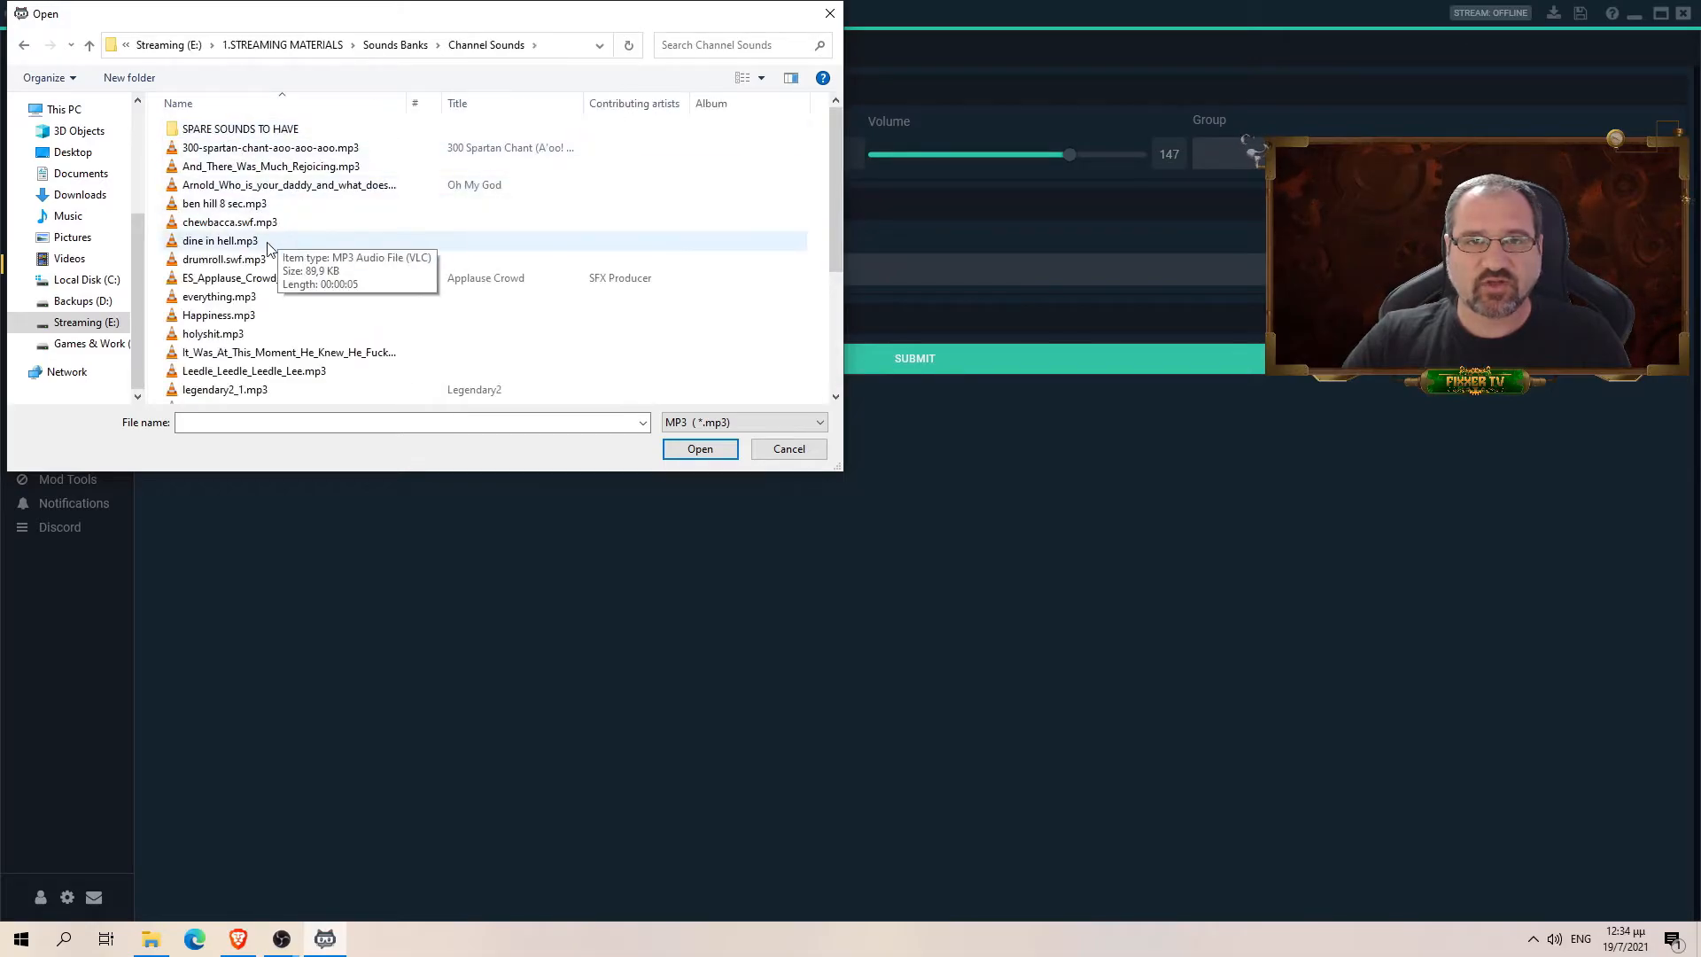
{"action": "left_click", "coordinate": [228, 204]}
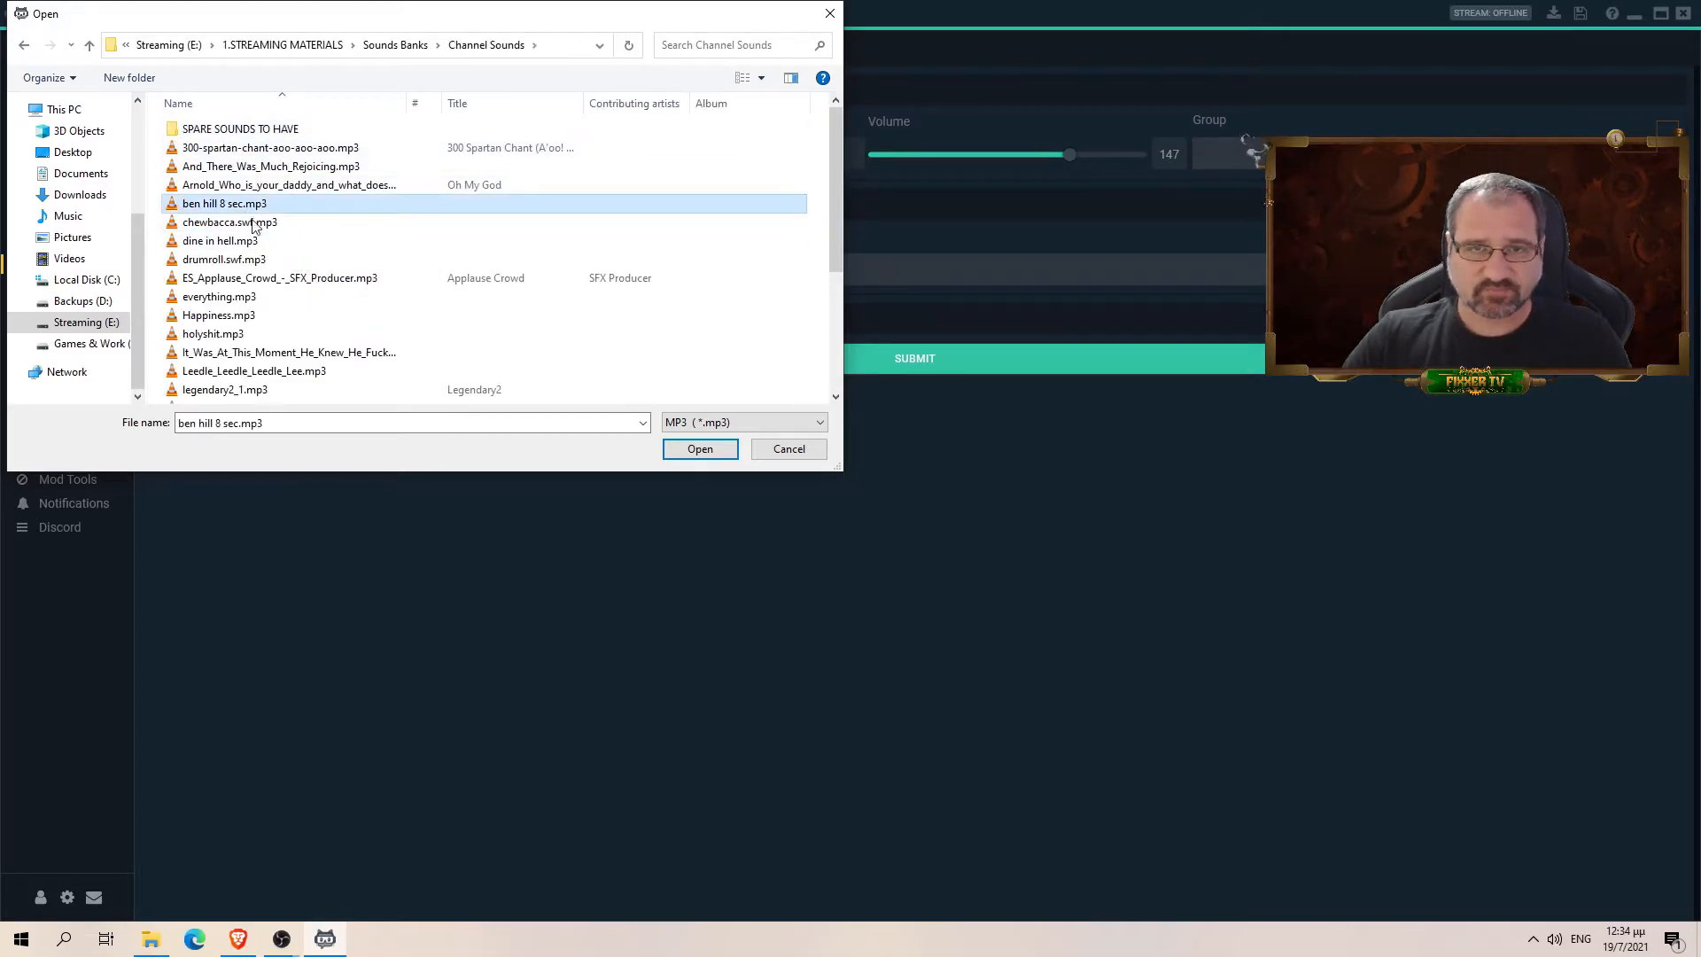
{"action": "left_click", "coordinate": [699, 450]}
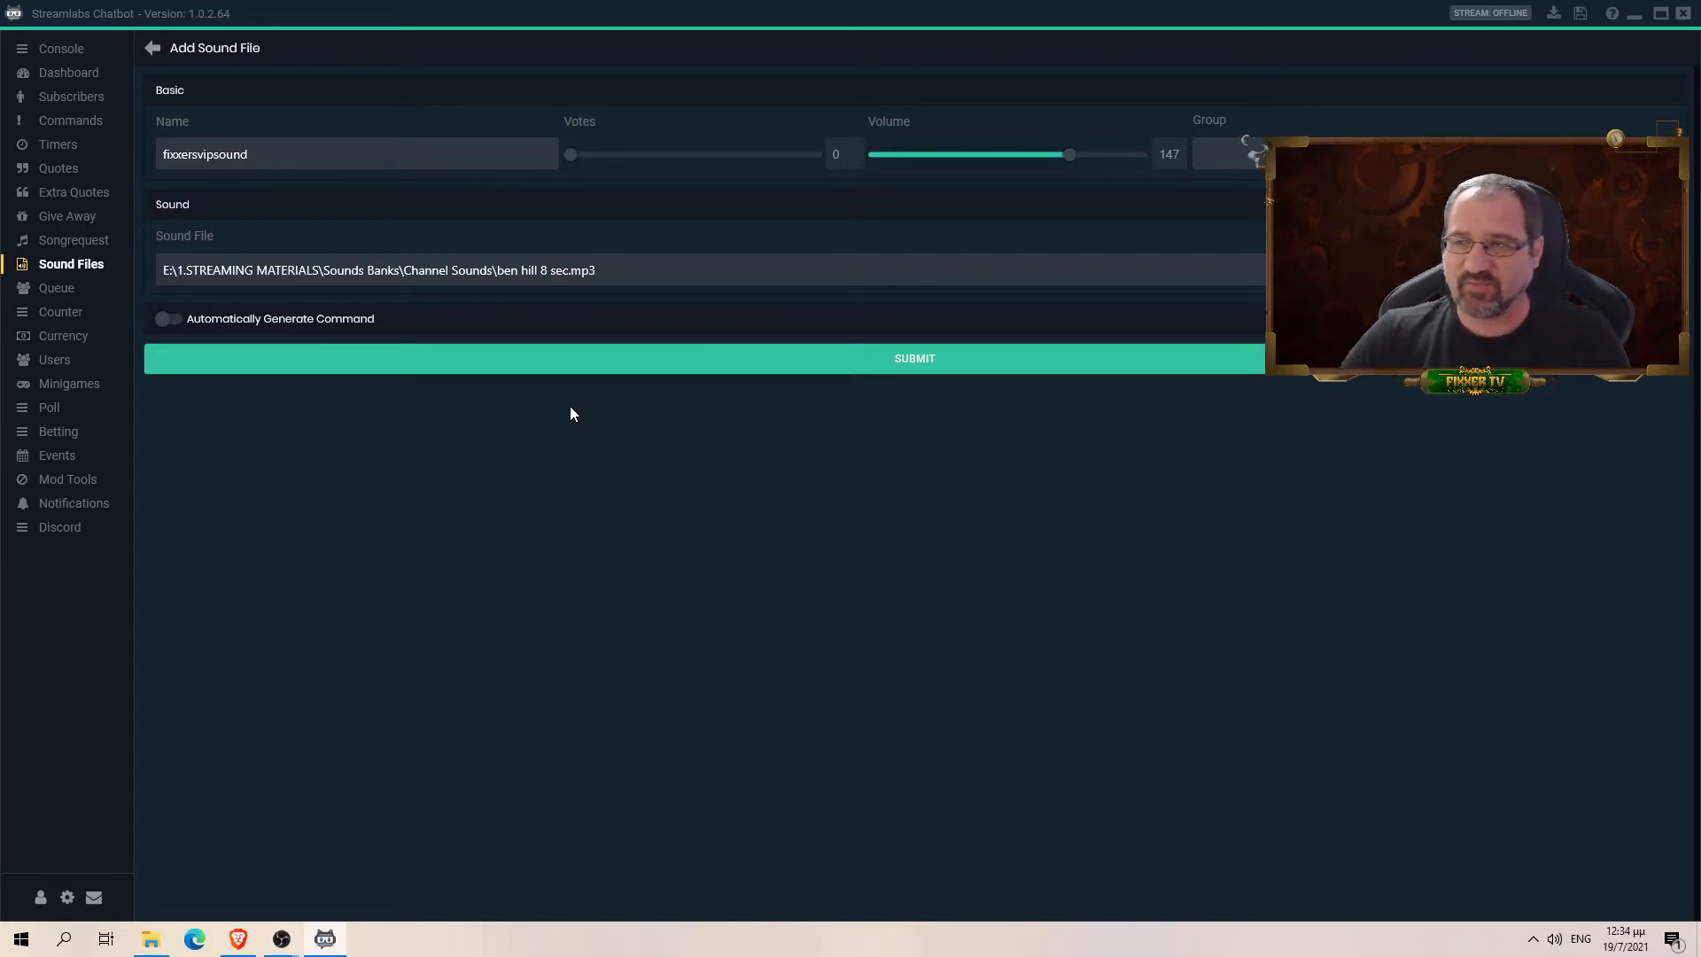
Enable automatic command generation with User_Specific permission for fixxertv and a cooldown of 0 minutes.
{"action": "left_click", "coordinate": [168, 320]}
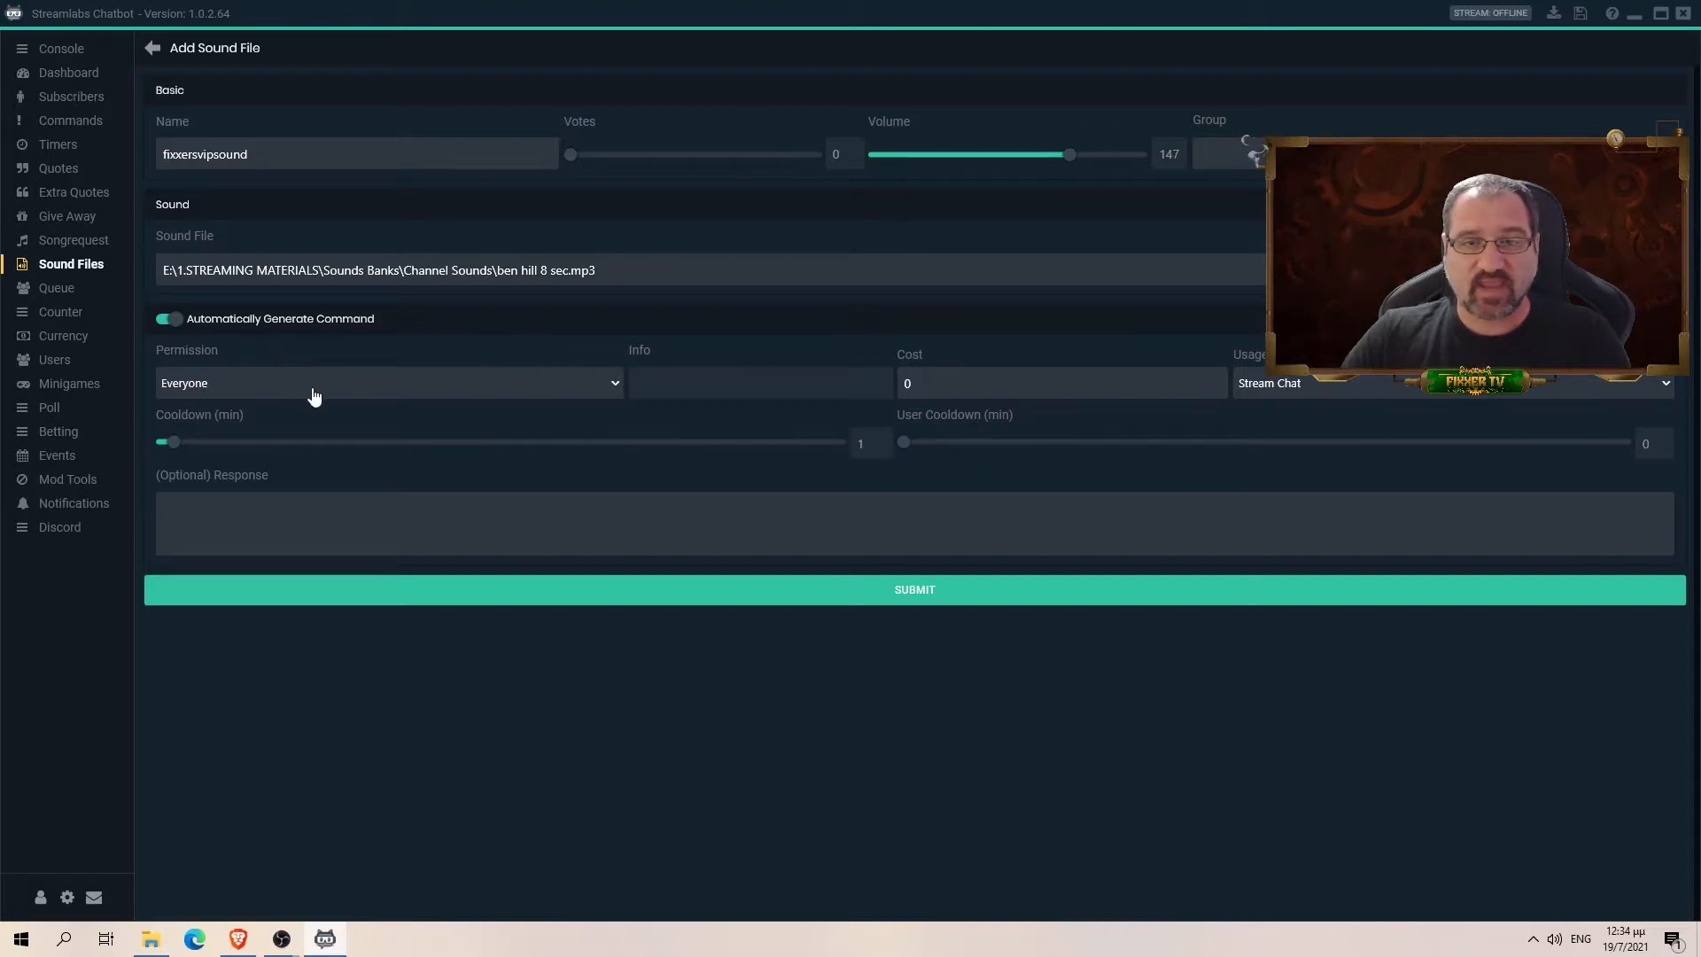
{"action": "left_click", "coordinate": [372, 391]}
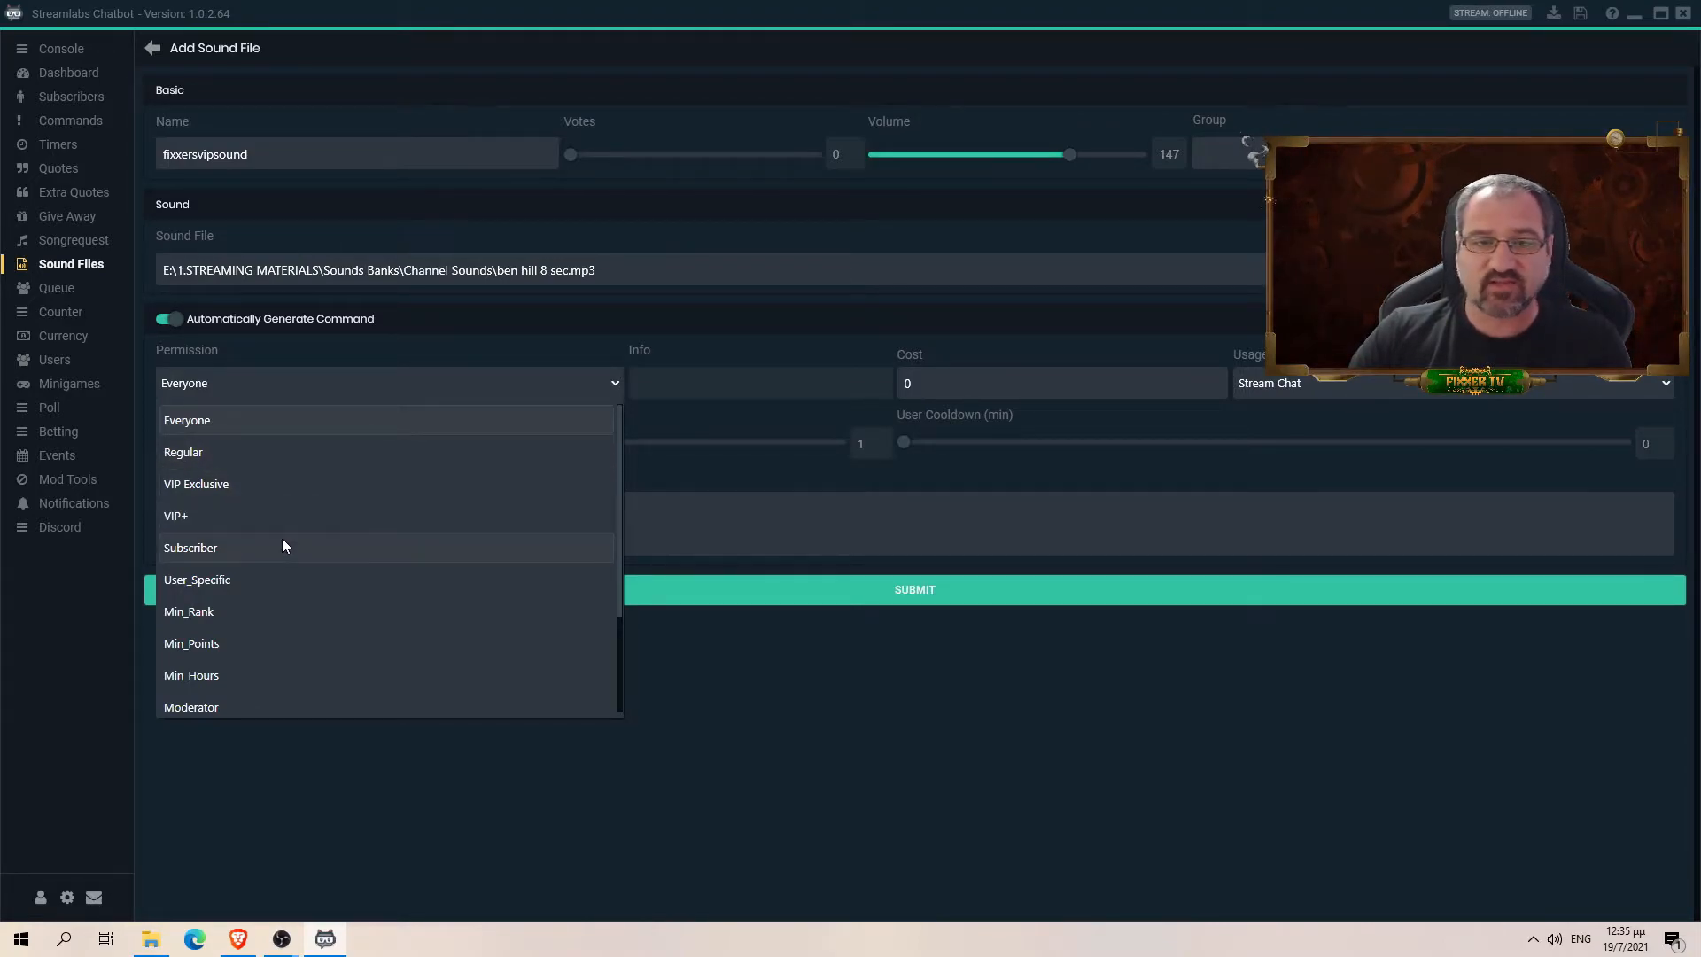
{"action": "scroll", "coordinate": [284, 544], "scroll_direction": "down", "scroll_amount": 3}
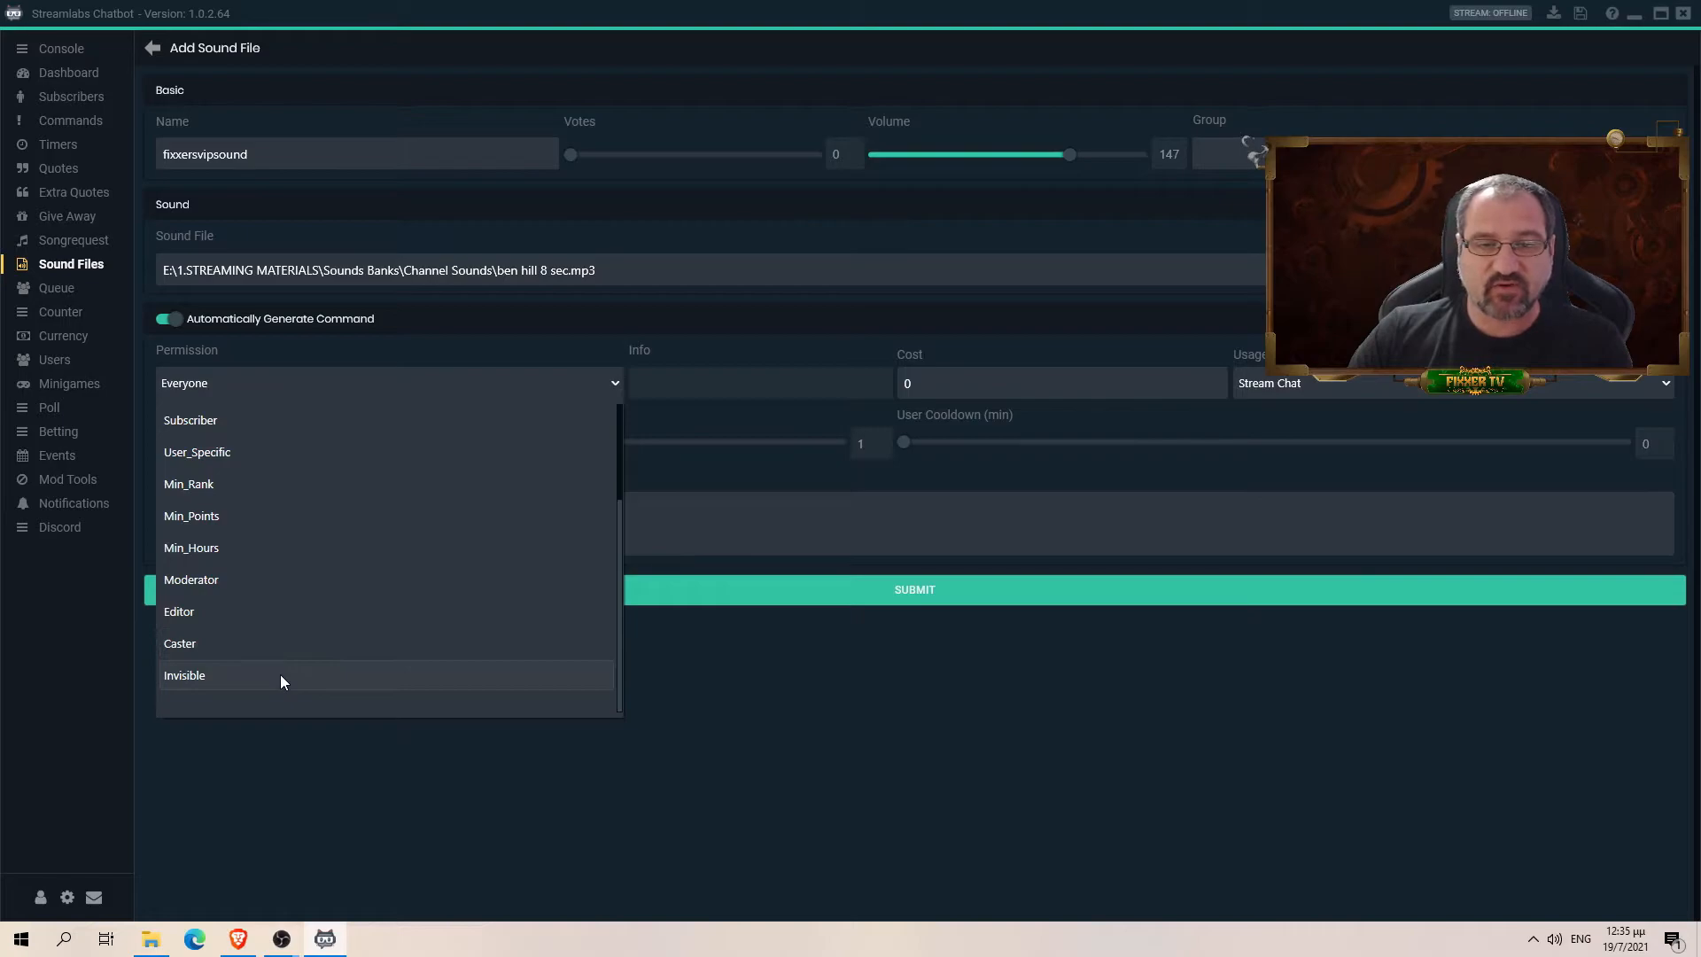
{"action": "scroll", "coordinate": [253, 546], "scroll_direction": "up", "scroll_amount": 3}
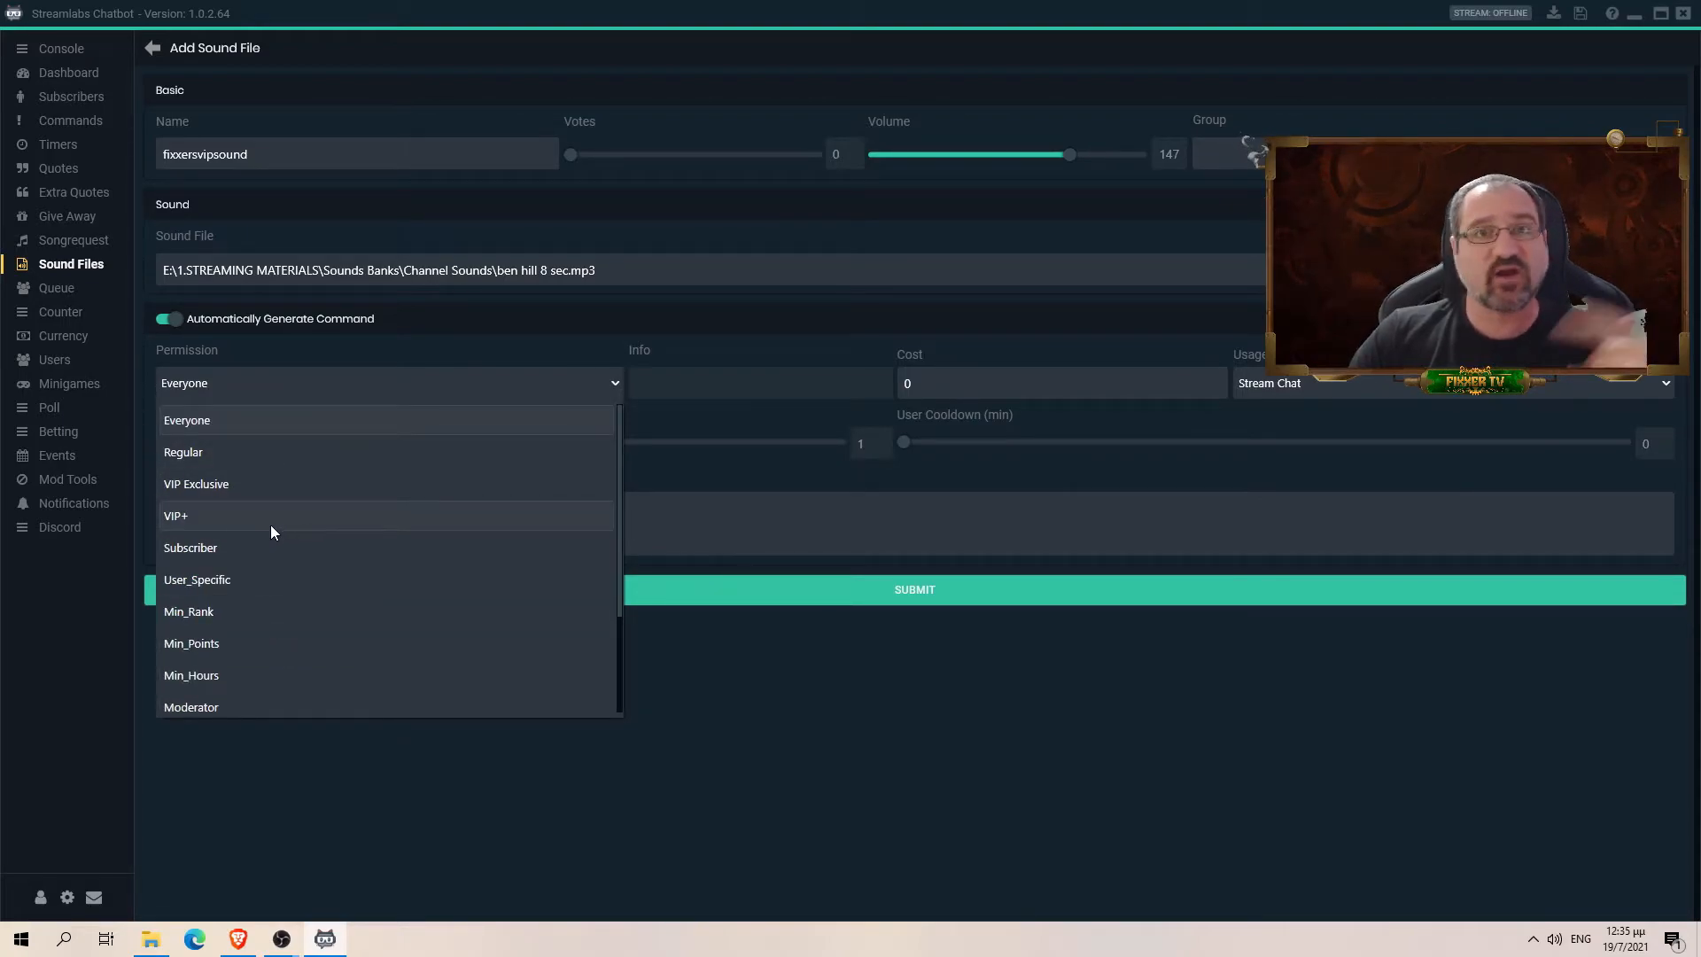
{"action": "scroll", "coordinate": [273, 522], "scroll_direction": "down", "scroll_amount": 1}
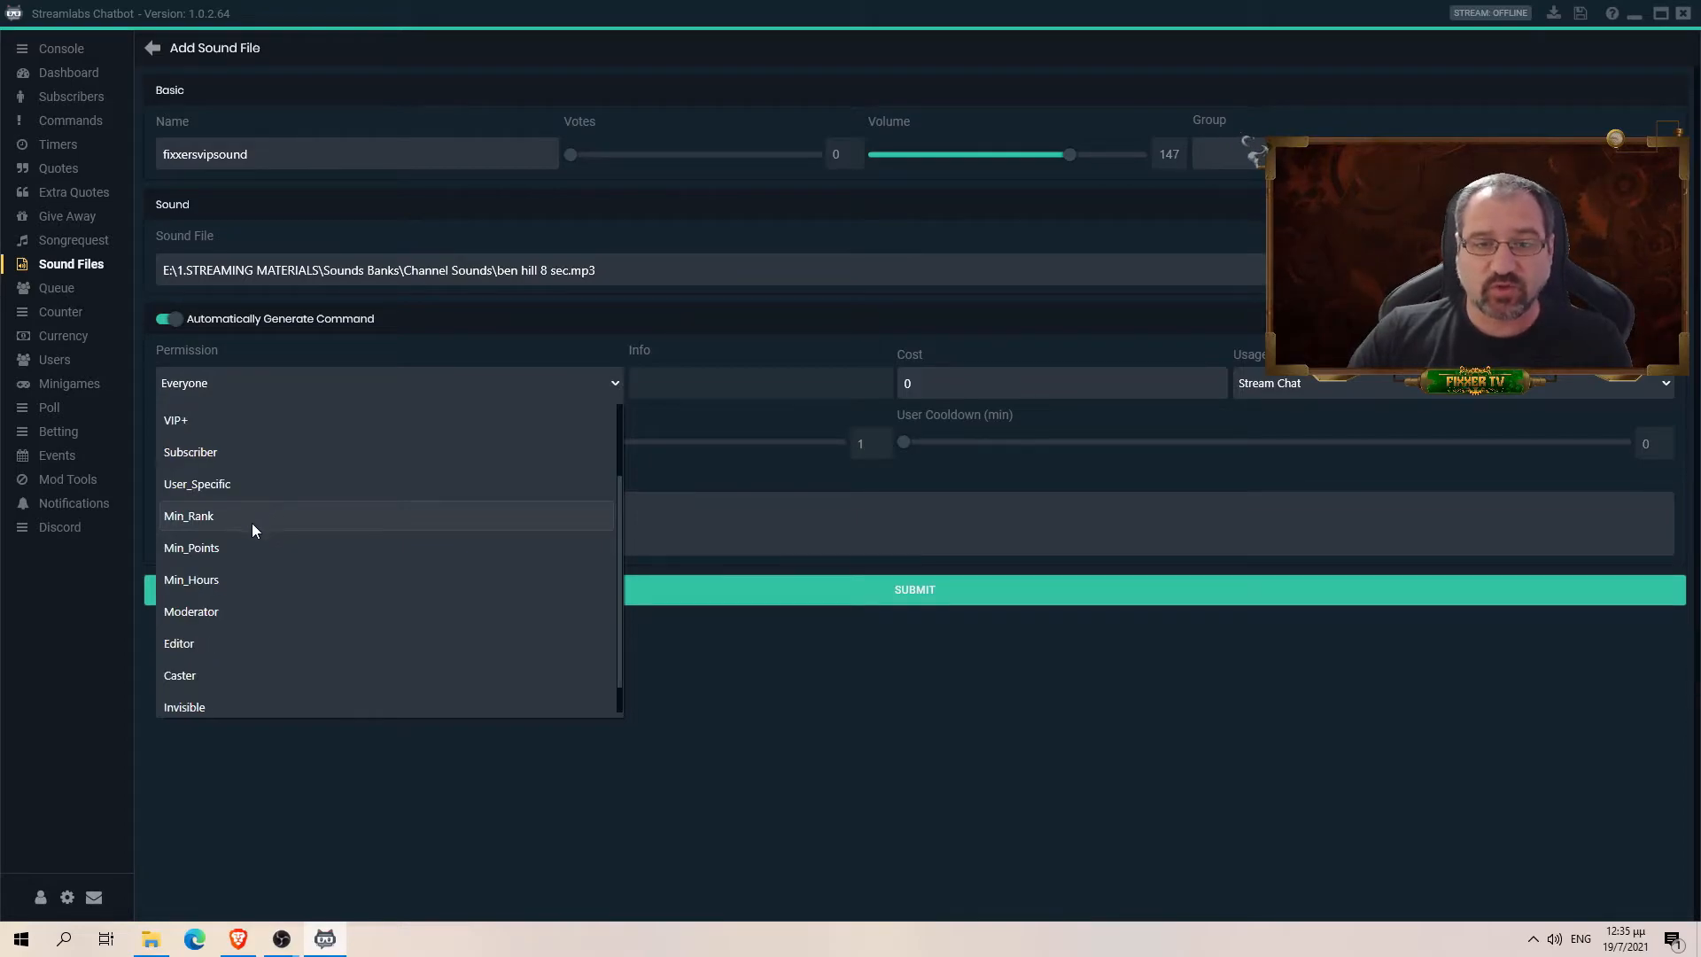
{"action": "left_click", "coordinate": [247, 486]}
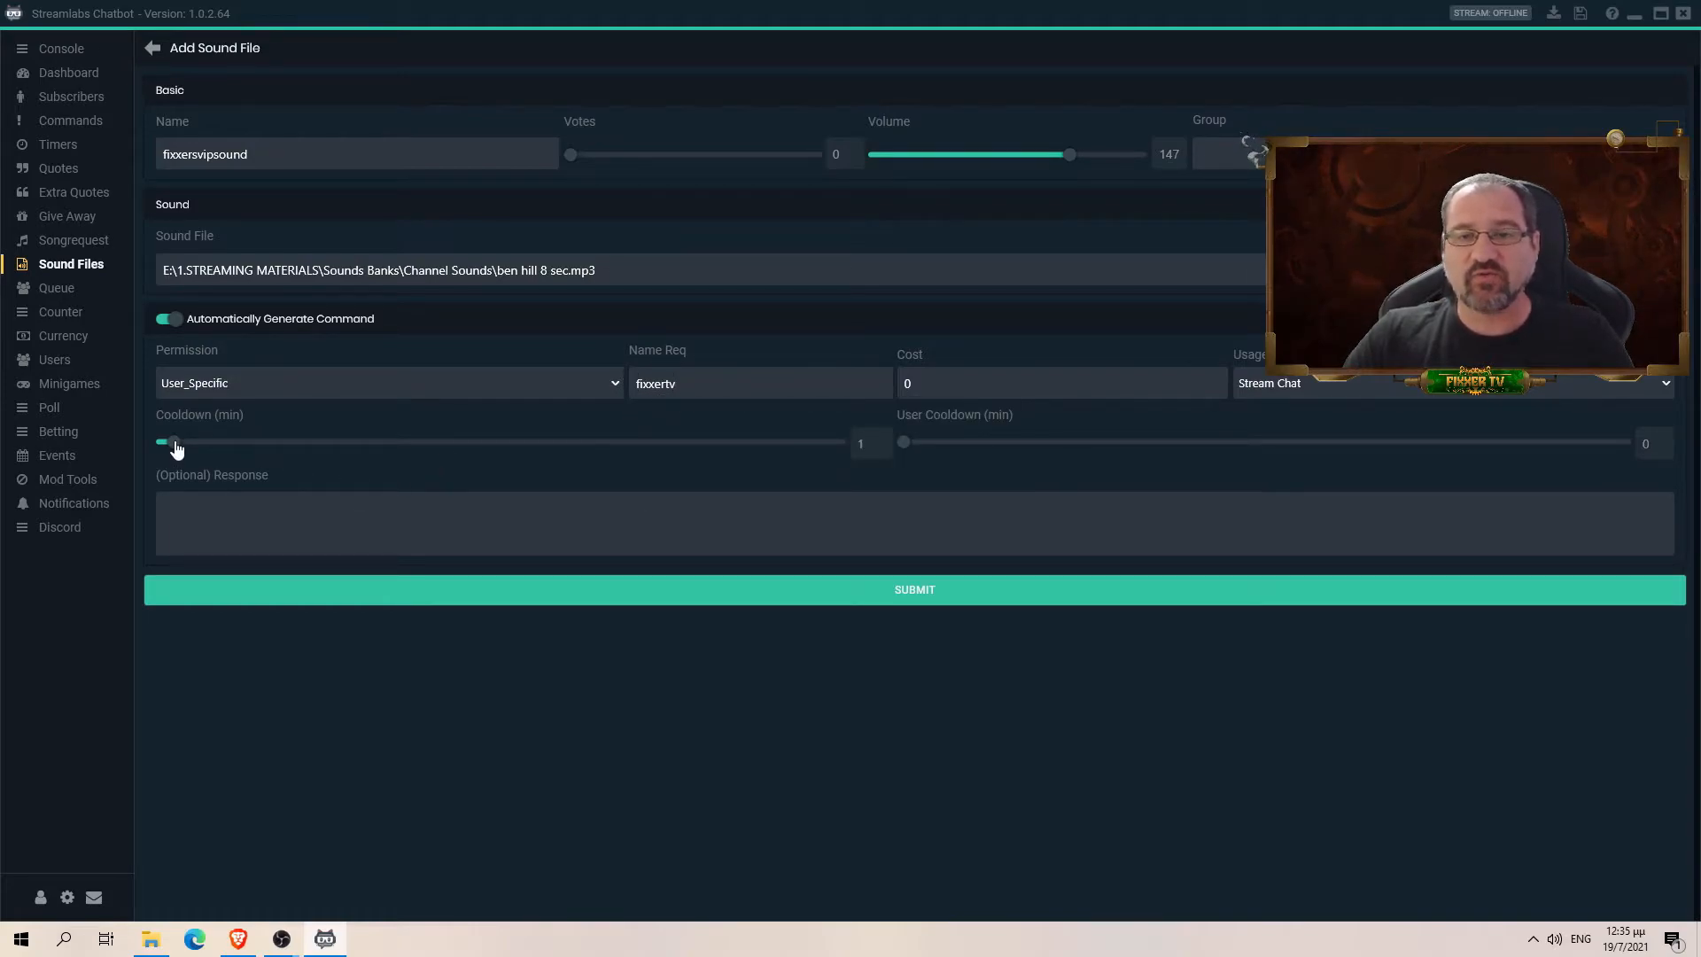
{"action": "left_click_drag", "start_coordinate": [176, 450], "coordinate": [153, 443]}
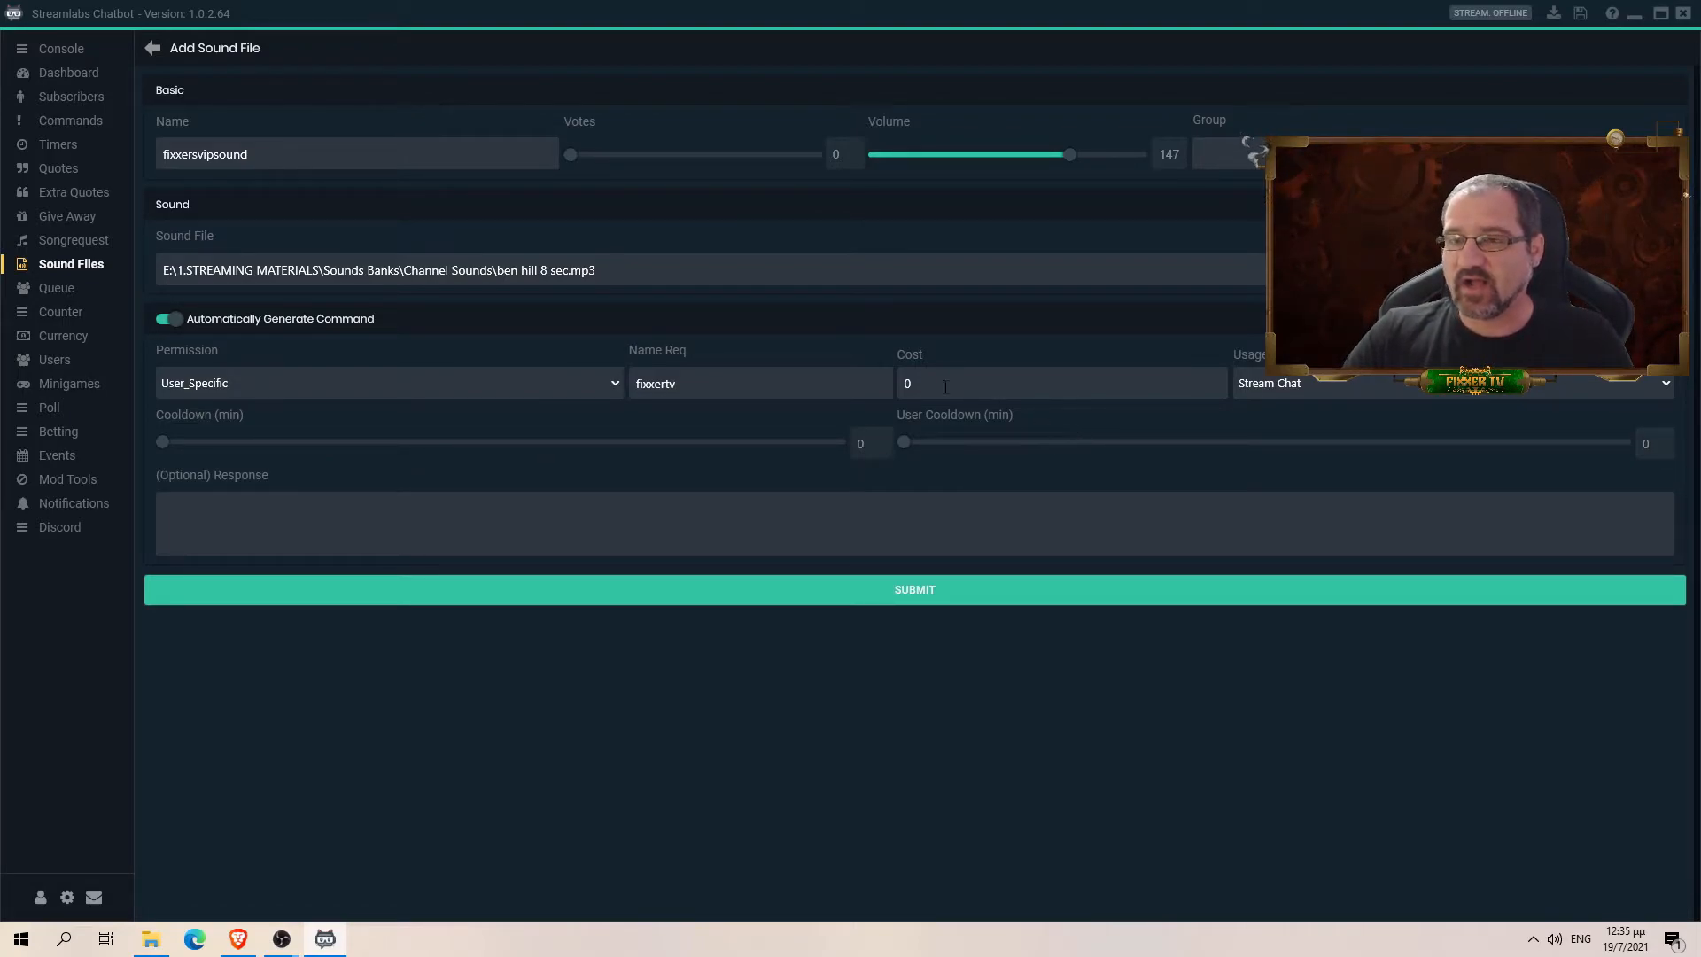
{"action": "left_click", "coordinate": [723, 517]}
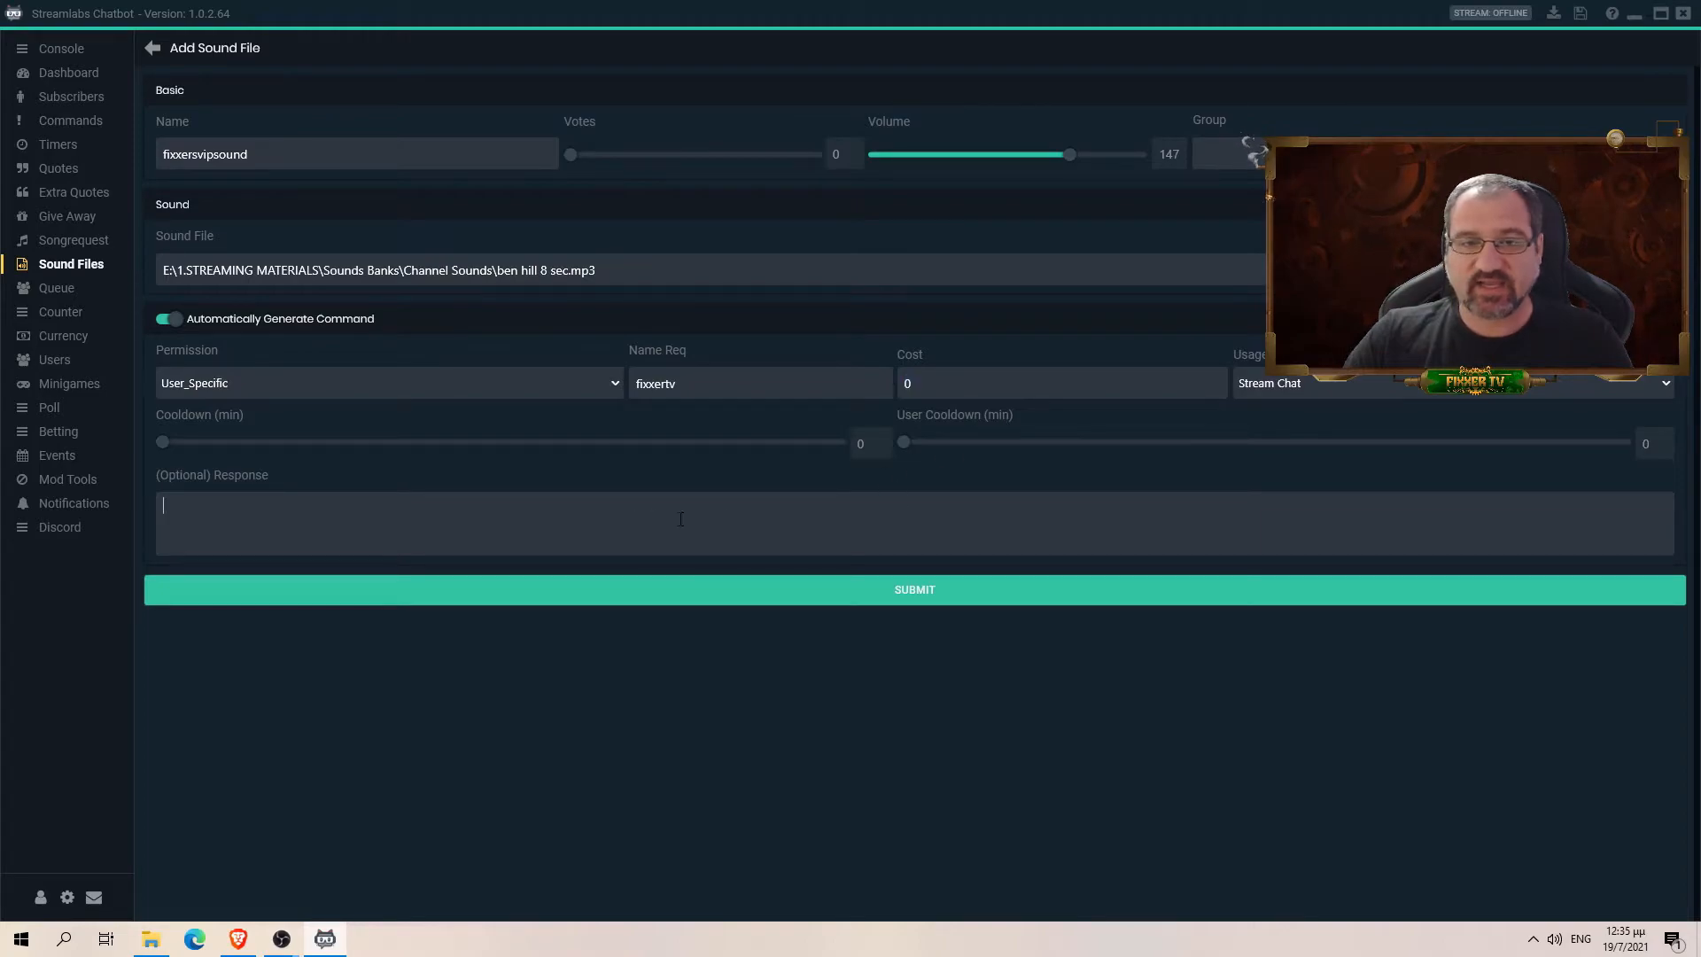
{"action": "type", "text": "fasdfasdfasdfadsfa"}
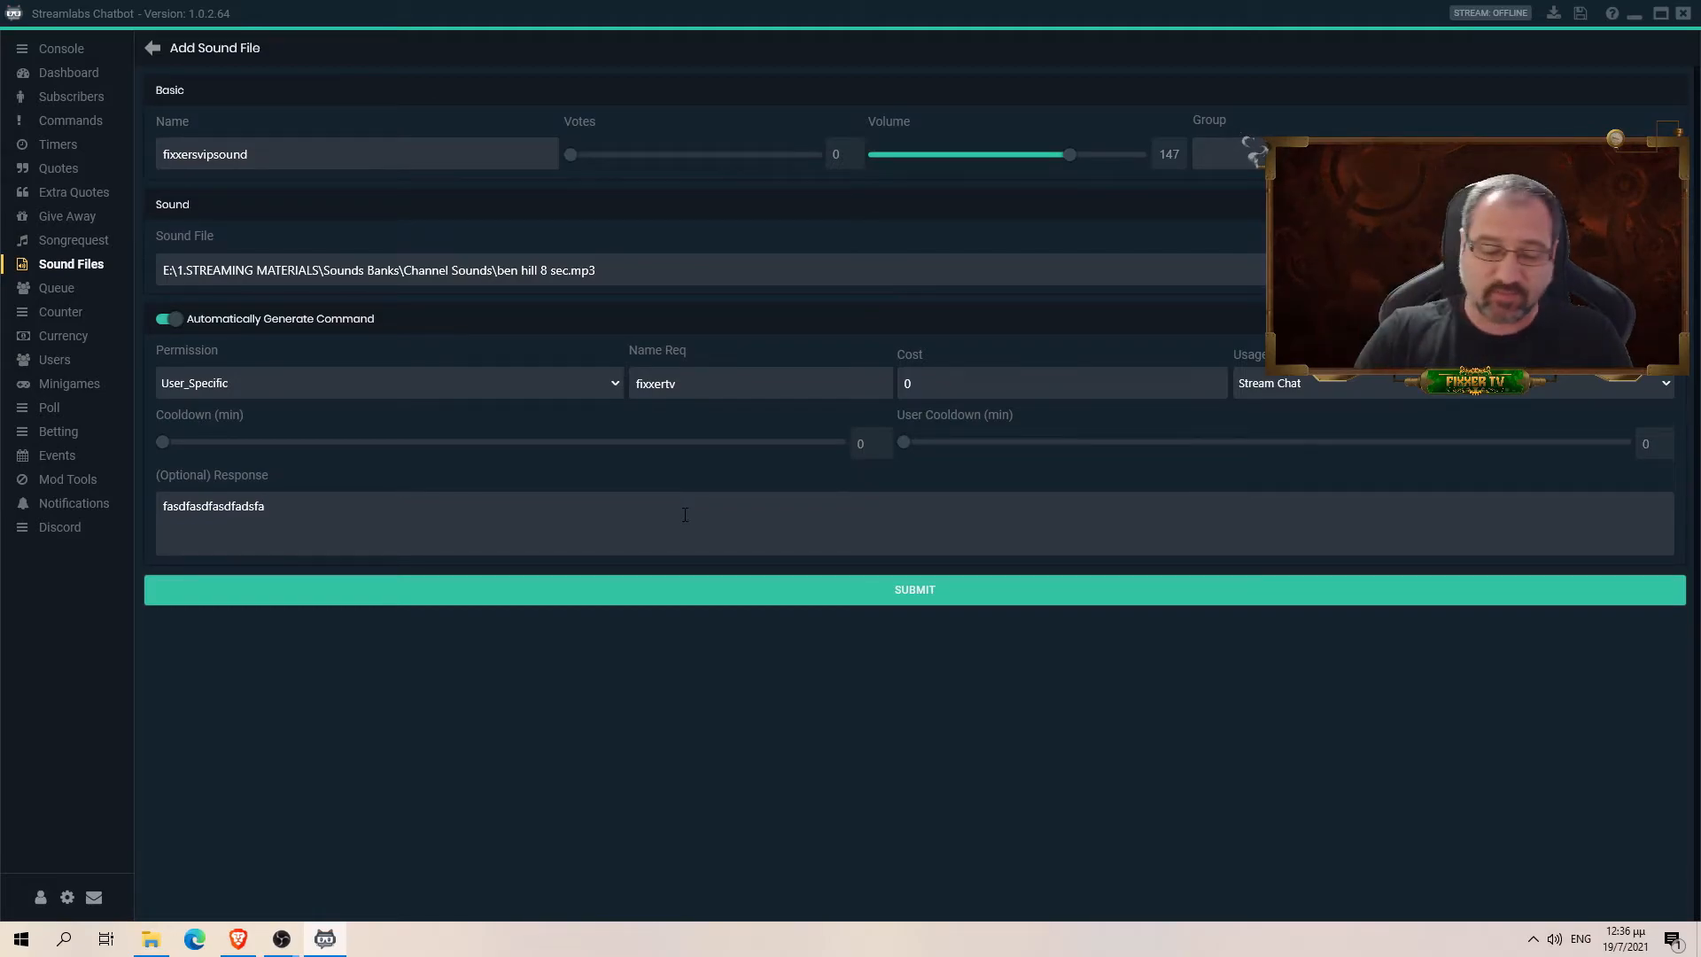
{"action": "left_click_drag", "start_coordinate": [603, 502], "coordinate": [149, 510]}
{"action": "key", "text": "BackSpace"}
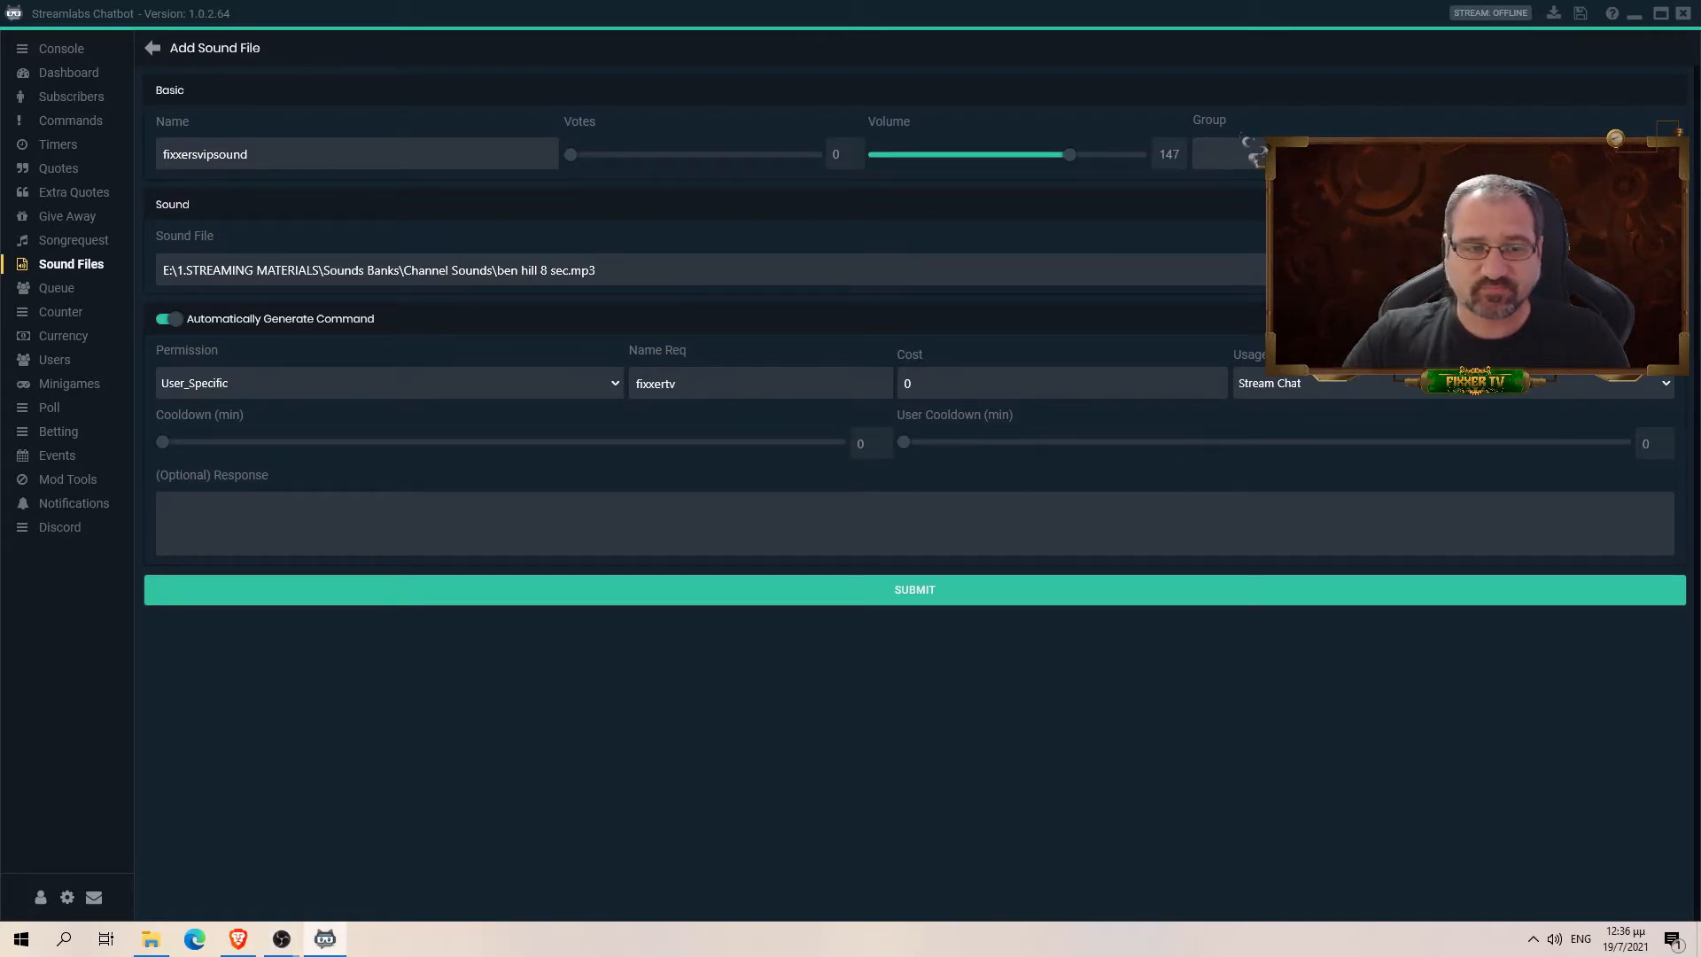
Set the sound's volume to 139 and submit it, then collapse the Channel Sounds group and select the new entry.
{"action": "left_click_drag", "start_coordinate": [1069, 154], "coordinate": [907, 159]}
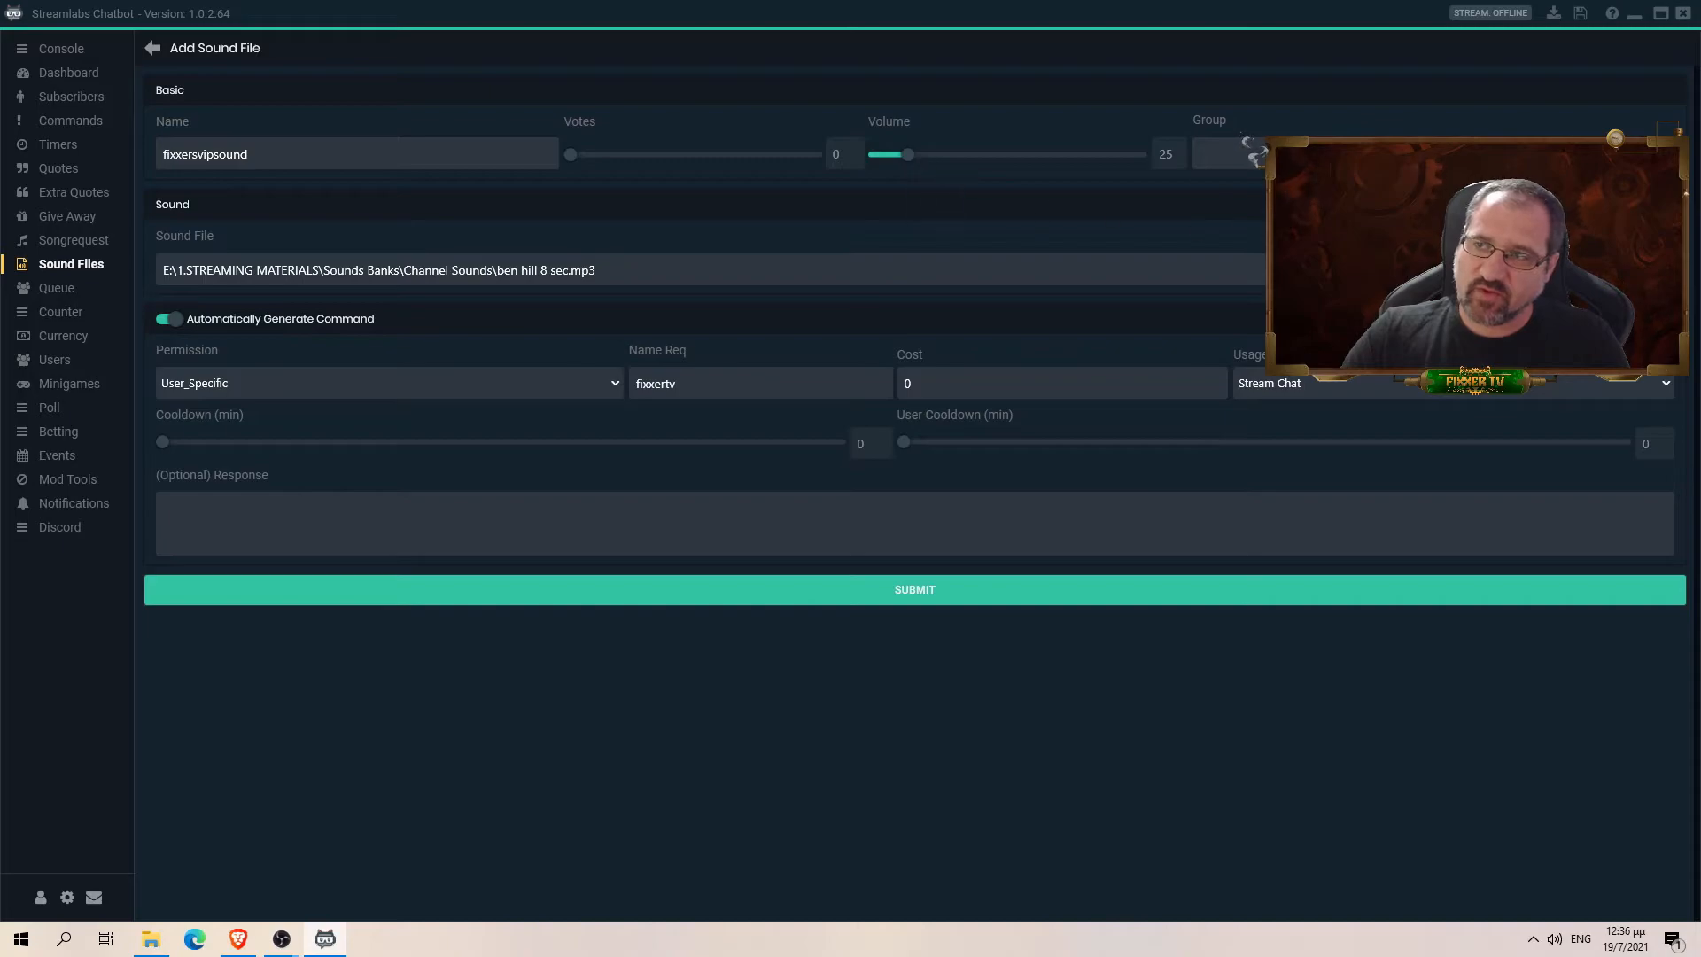
{"action": "left_click_drag", "start_coordinate": [922, 159], "coordinate": [1102, 163]}
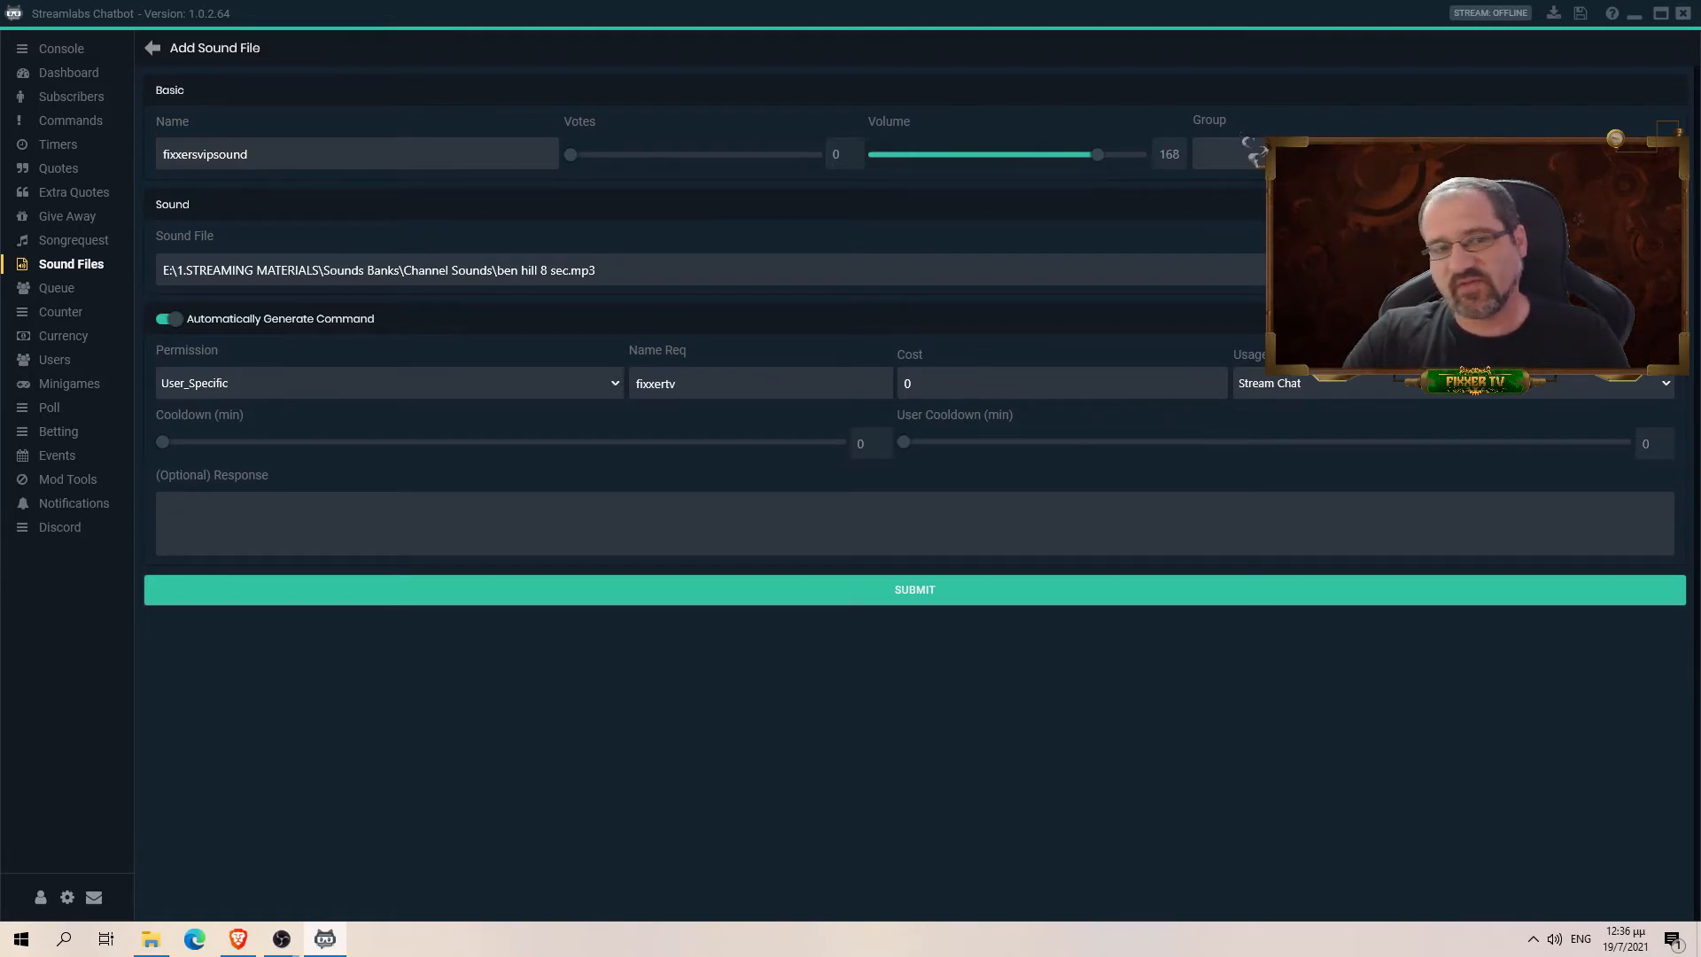
{"action": "left_click_drag", "start_coordinate": [1099, 159], "coordinate": [1059, 163]}
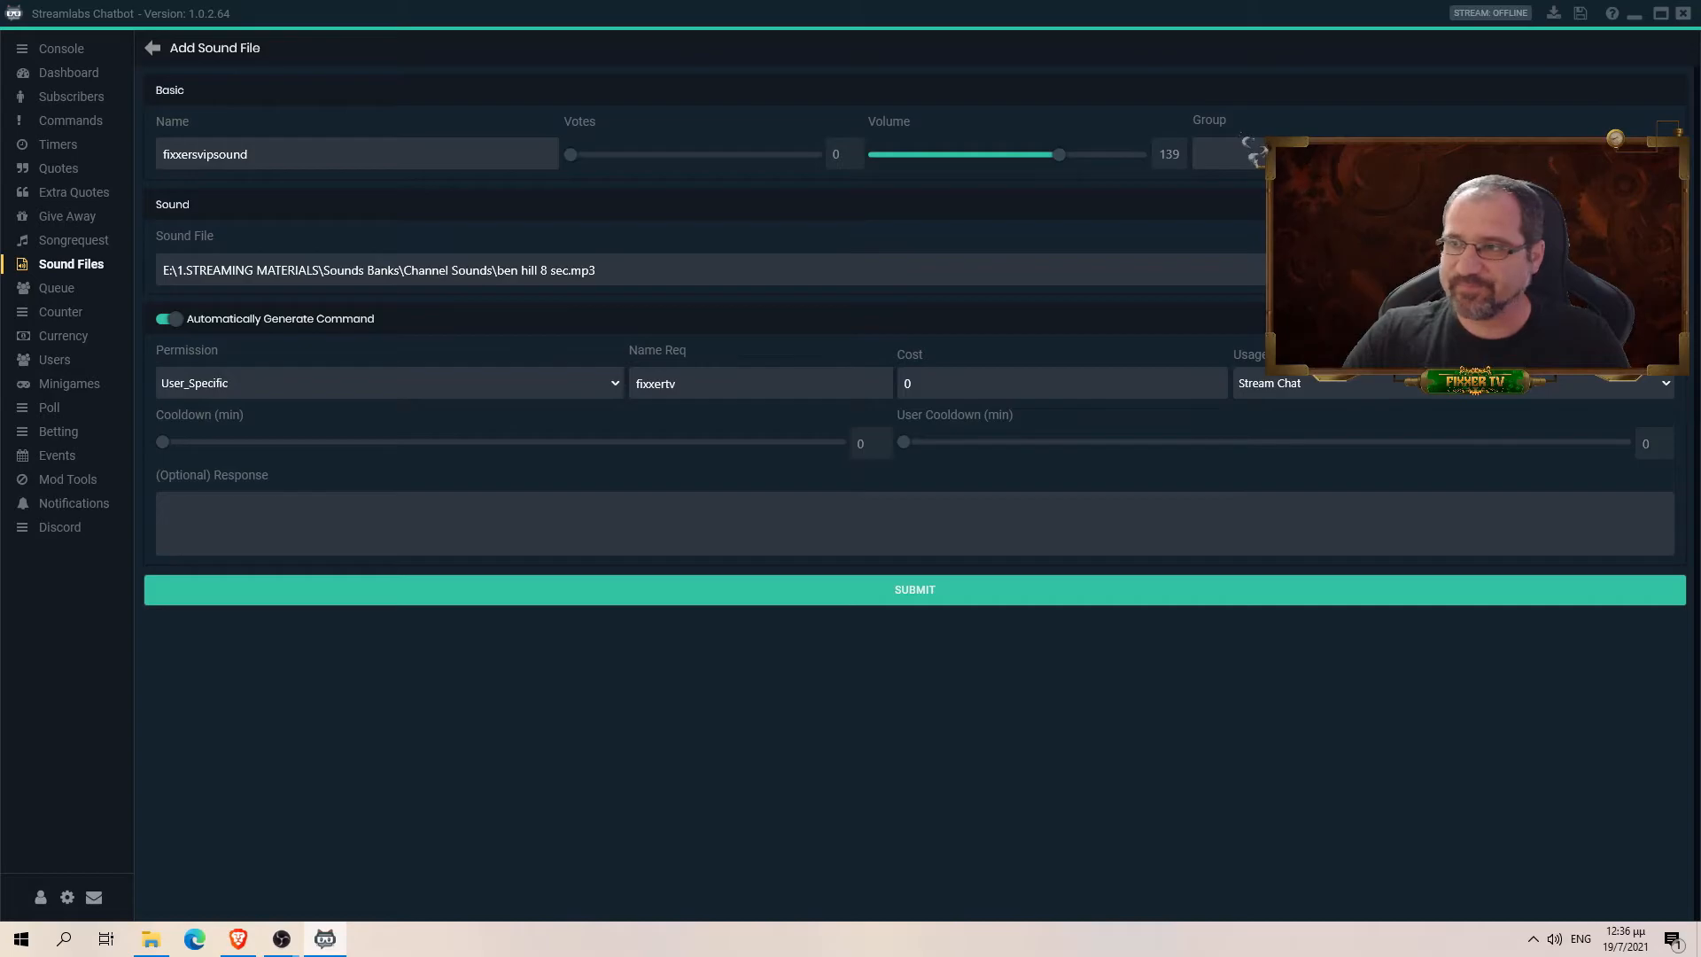
{"action": "left_click", "coordinate": [908, 591]}
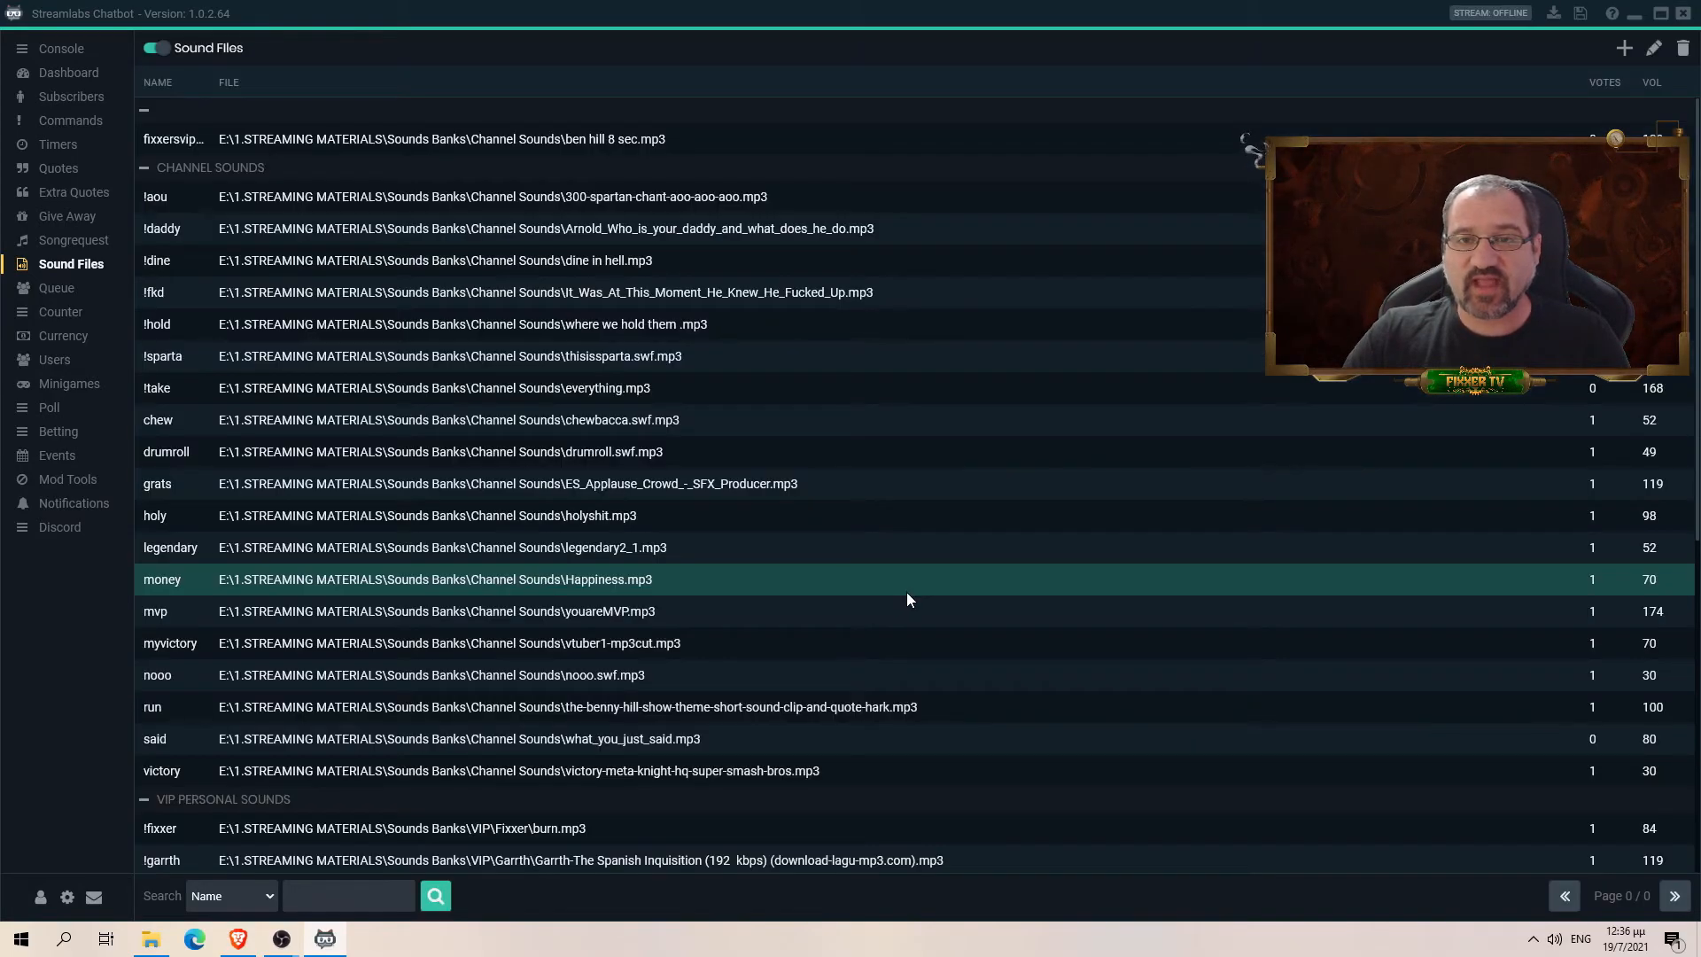
{"action": "left_click", "coordinate": [144, 169]}
{"action": "left_click", "coordinate": [178, 137]}
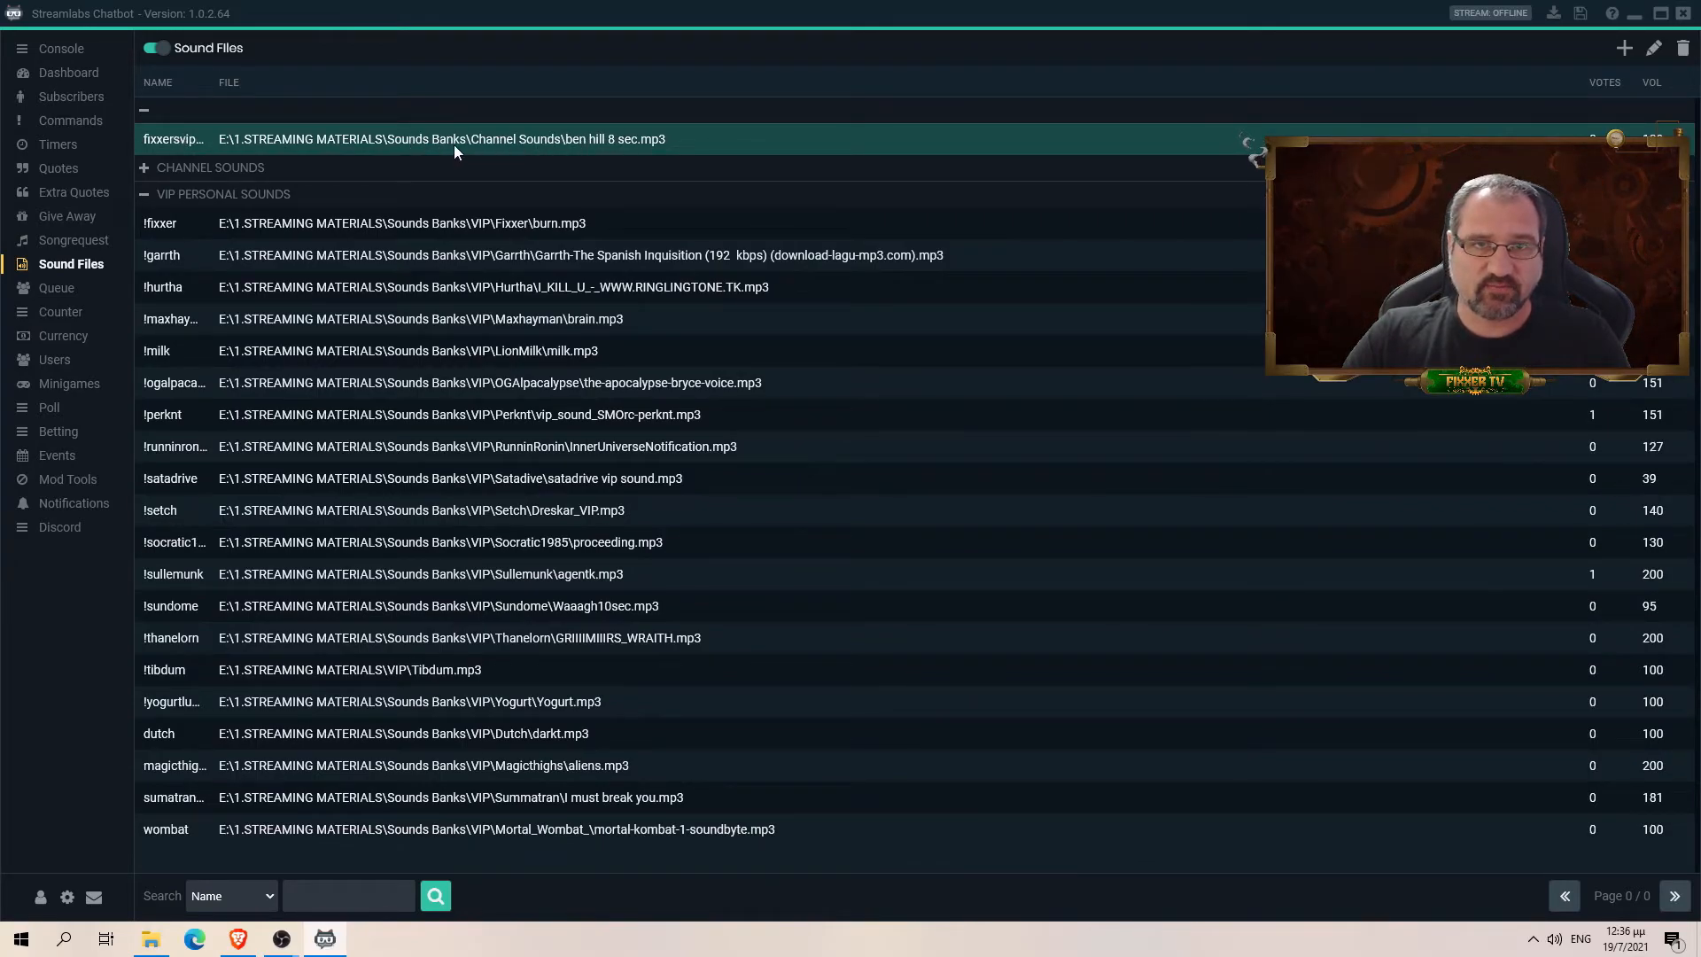
Rename the generated fixxersvipsound command to !fixxertv in the commands list and submit the edit.
{"action": "left_click", "coordinate": [103, 124]}
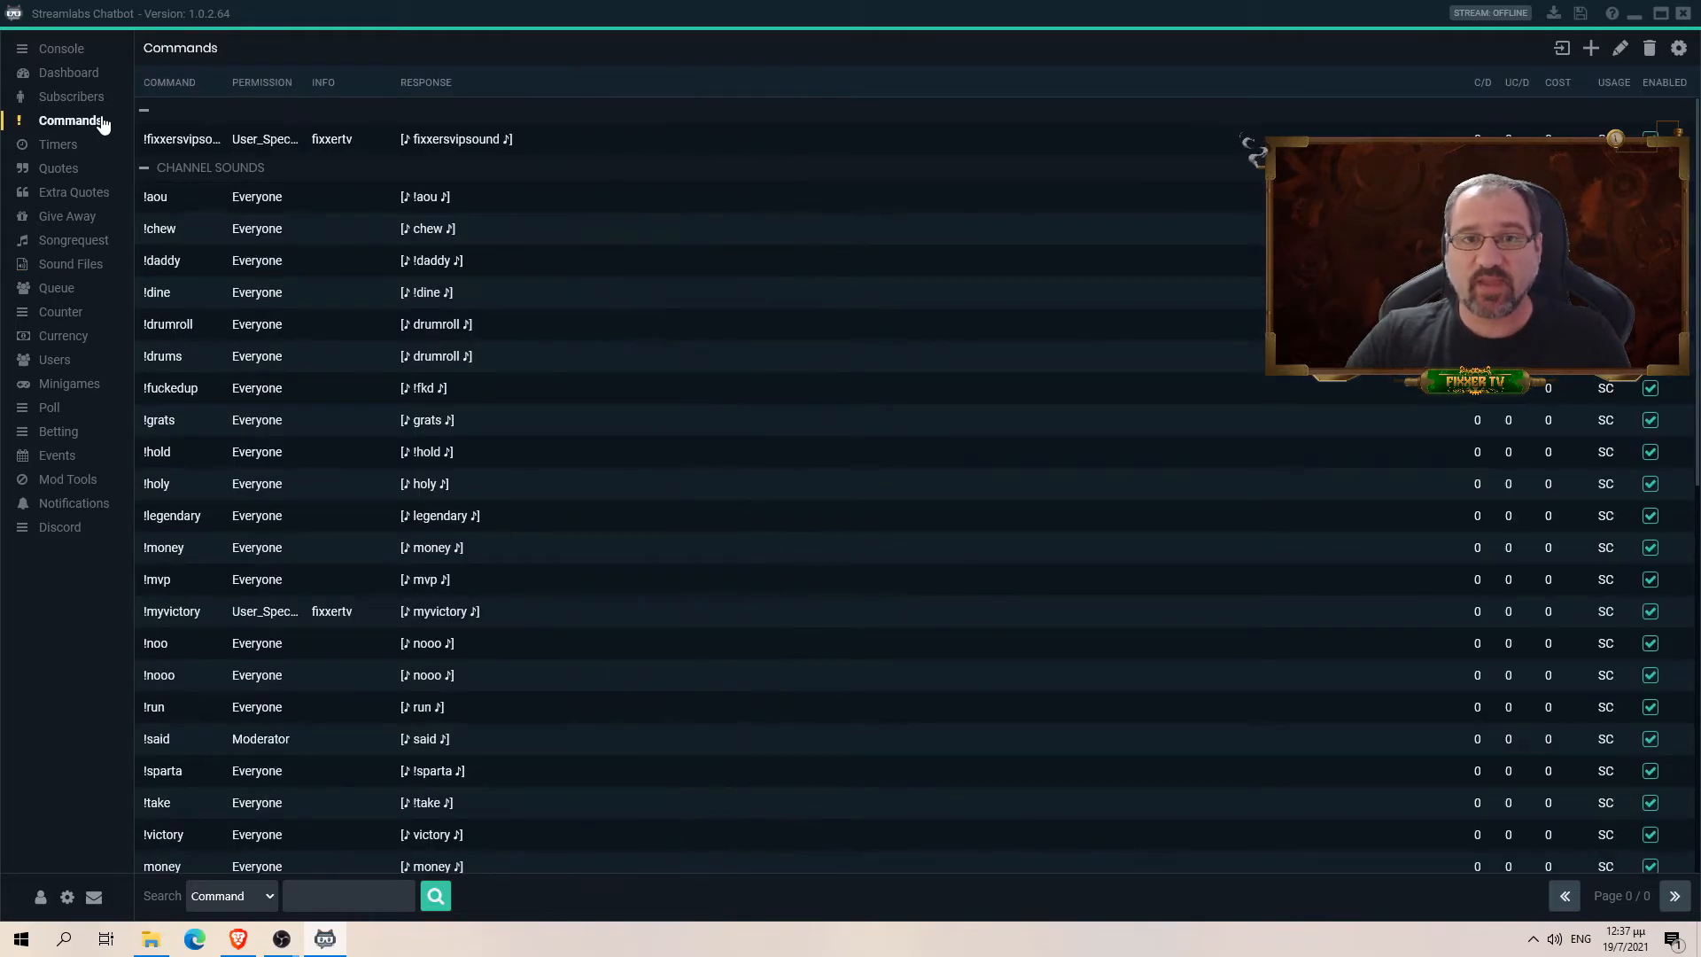
{"action": "left_click", "coordinate": [1619, 48]}
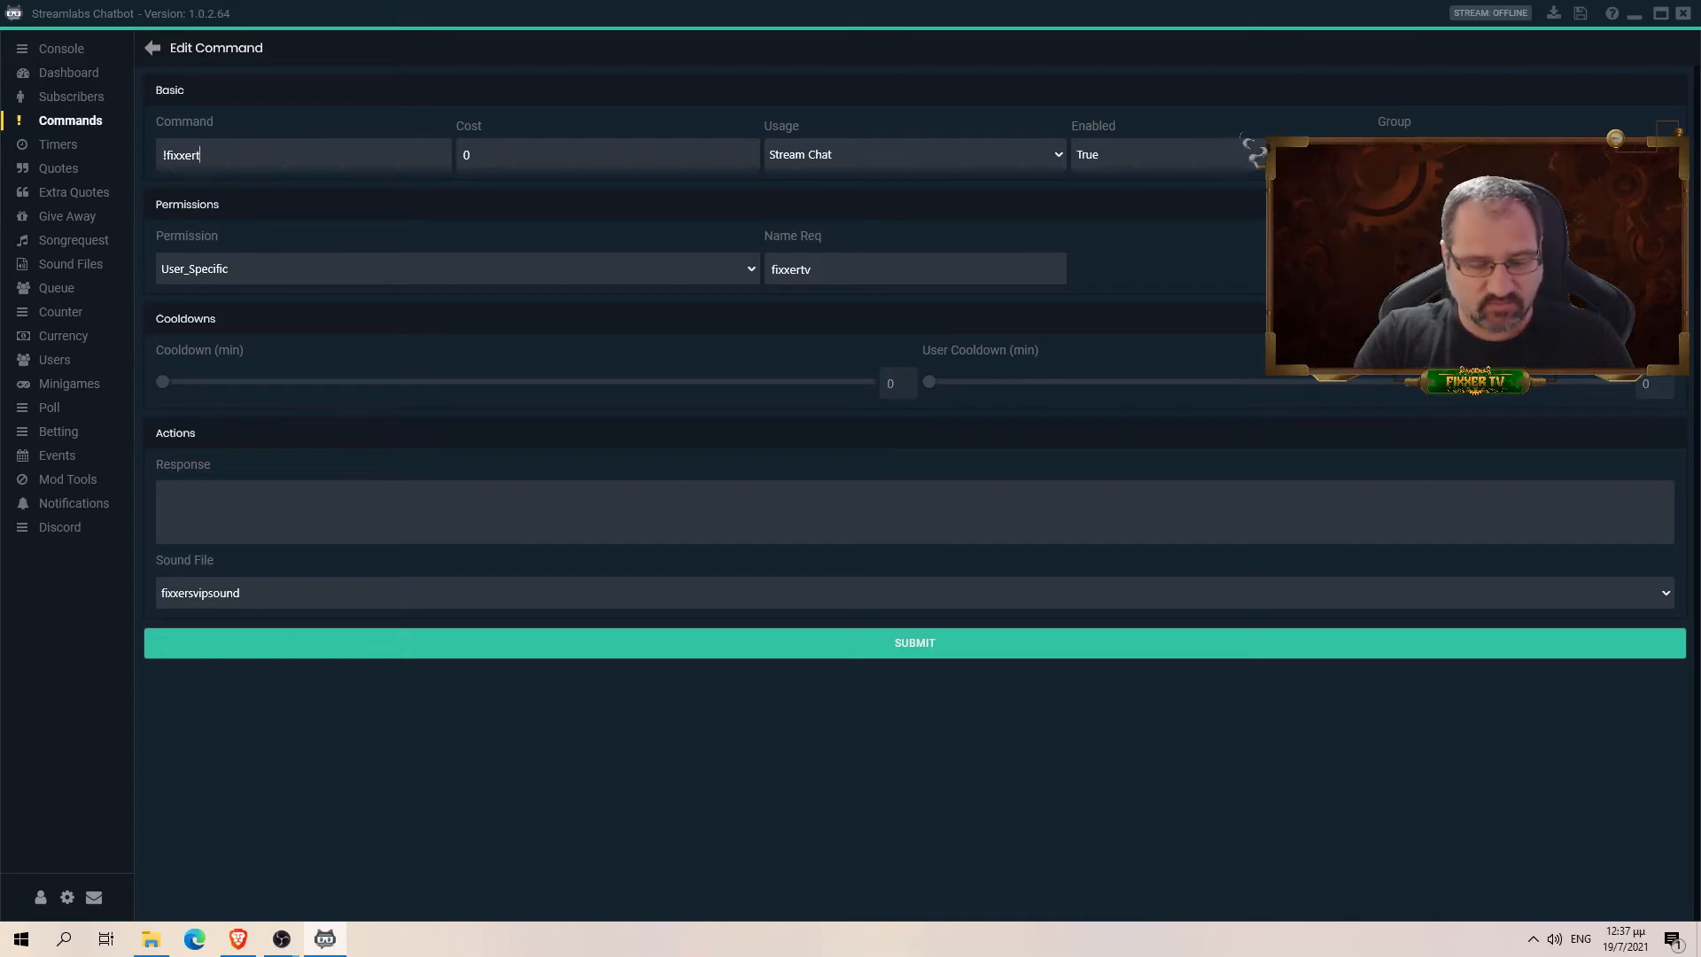
{"action": "left_click", "coordinate": [941, 654]}
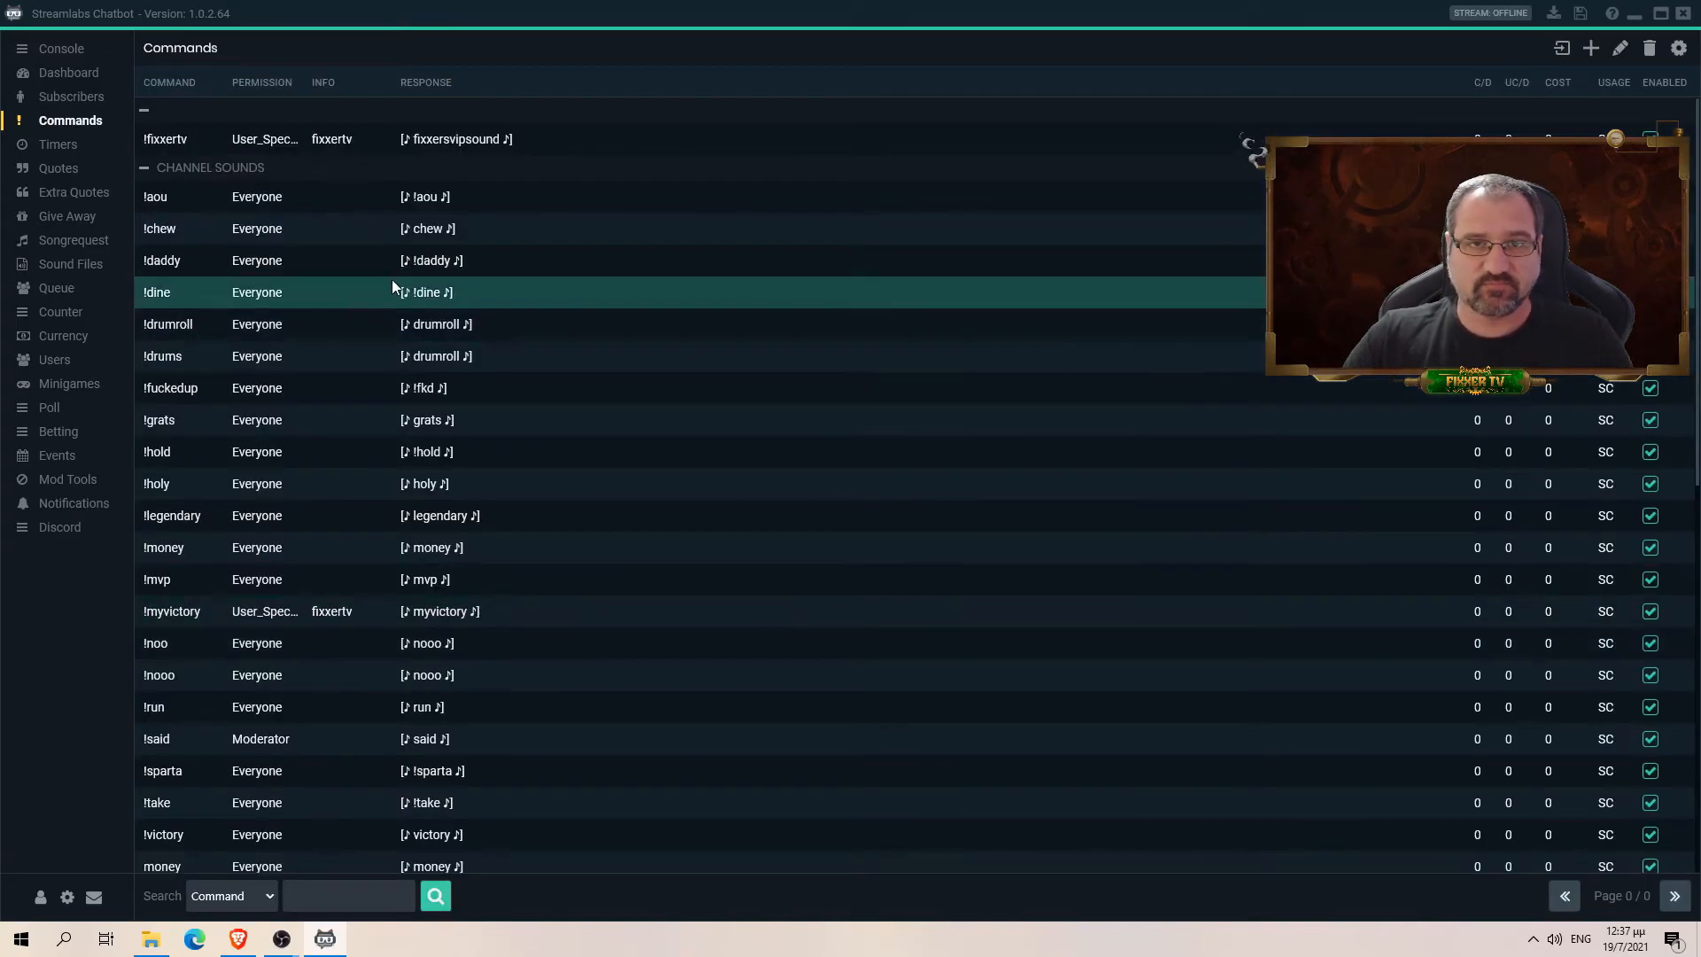
{"action": "left_click", "coordinate": [559, 144]}
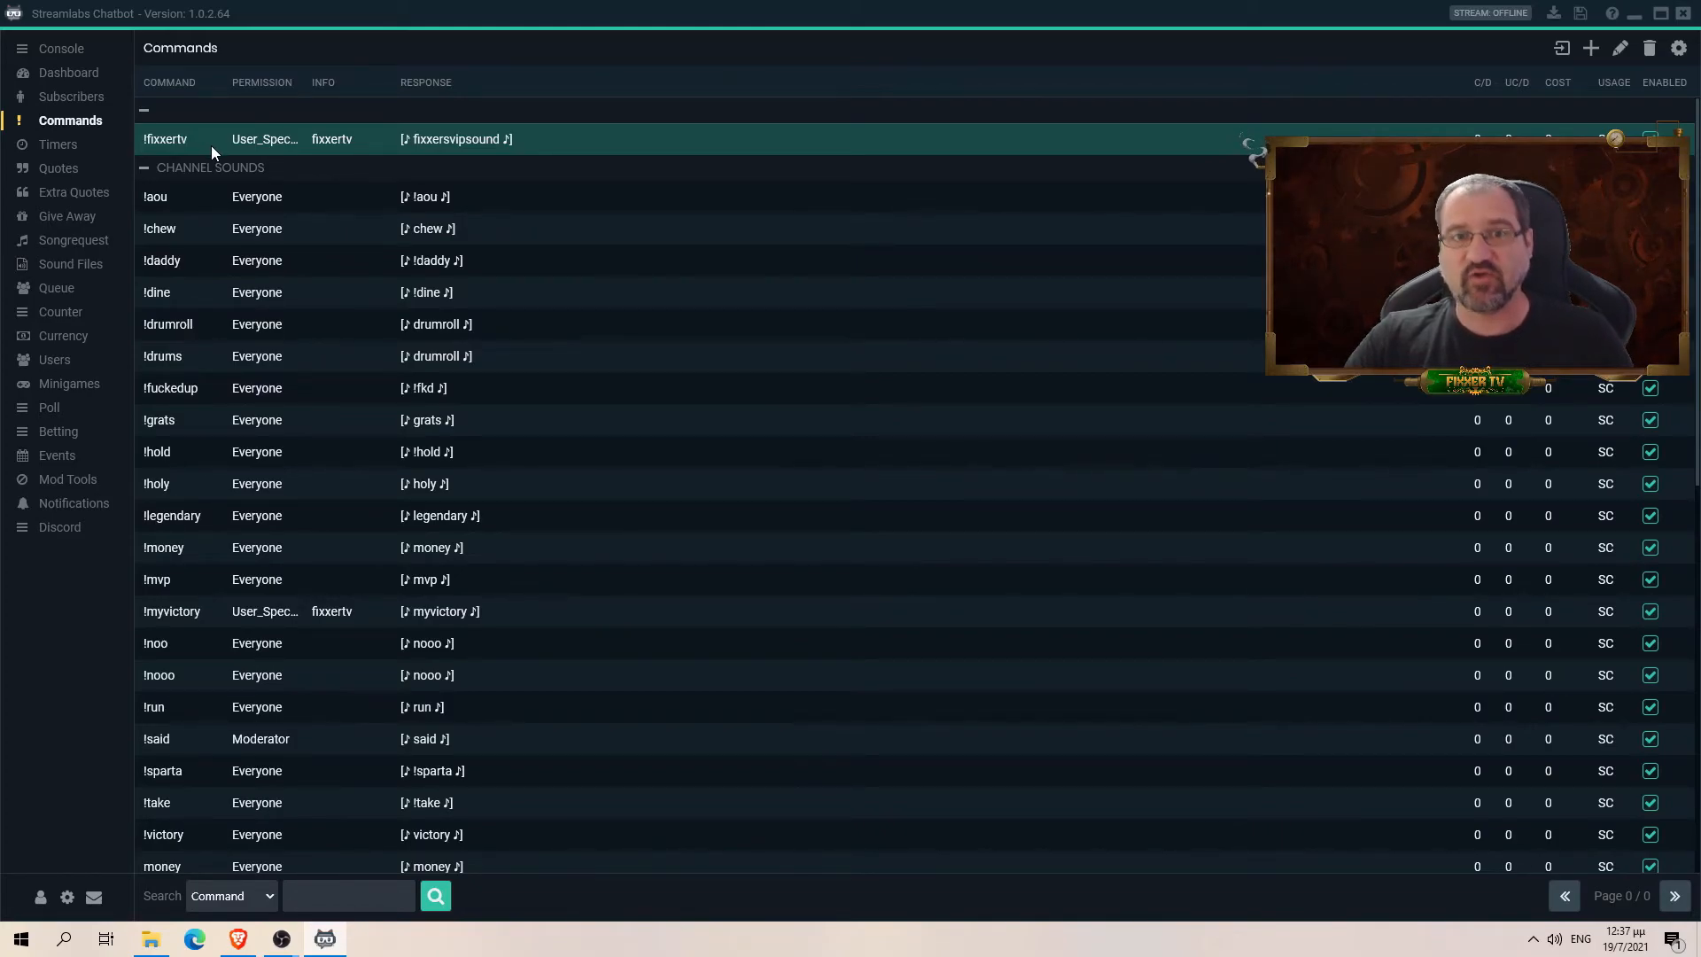
{"action": "scroll", "coordinate": [349, 271], "scroll_direction": "down", "scroll_amount": 2}
{"action": "scroll", "coordinate": [253, 241], "scroll_direction": "up", "scroll_amount": 2}
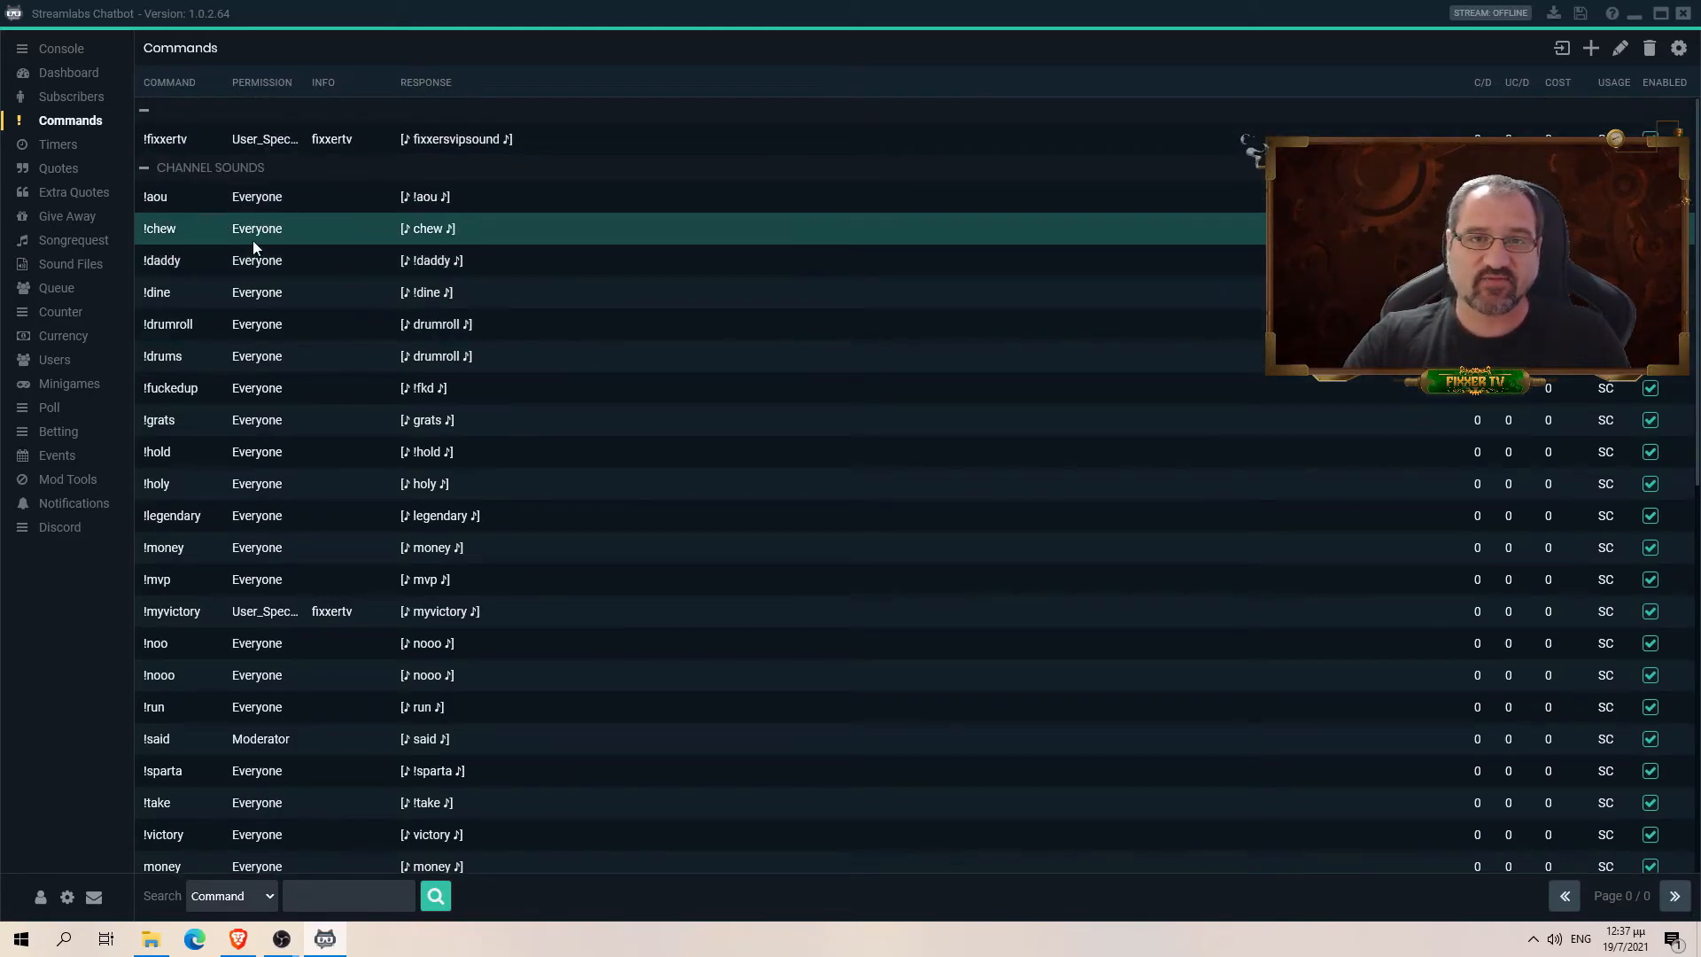
Review the user-specific commands in the VIP Personal Sounds group, leaving it and the Channel Sounds group collapsed.
{"action": "left_click", "coordinate": [143, 168]}
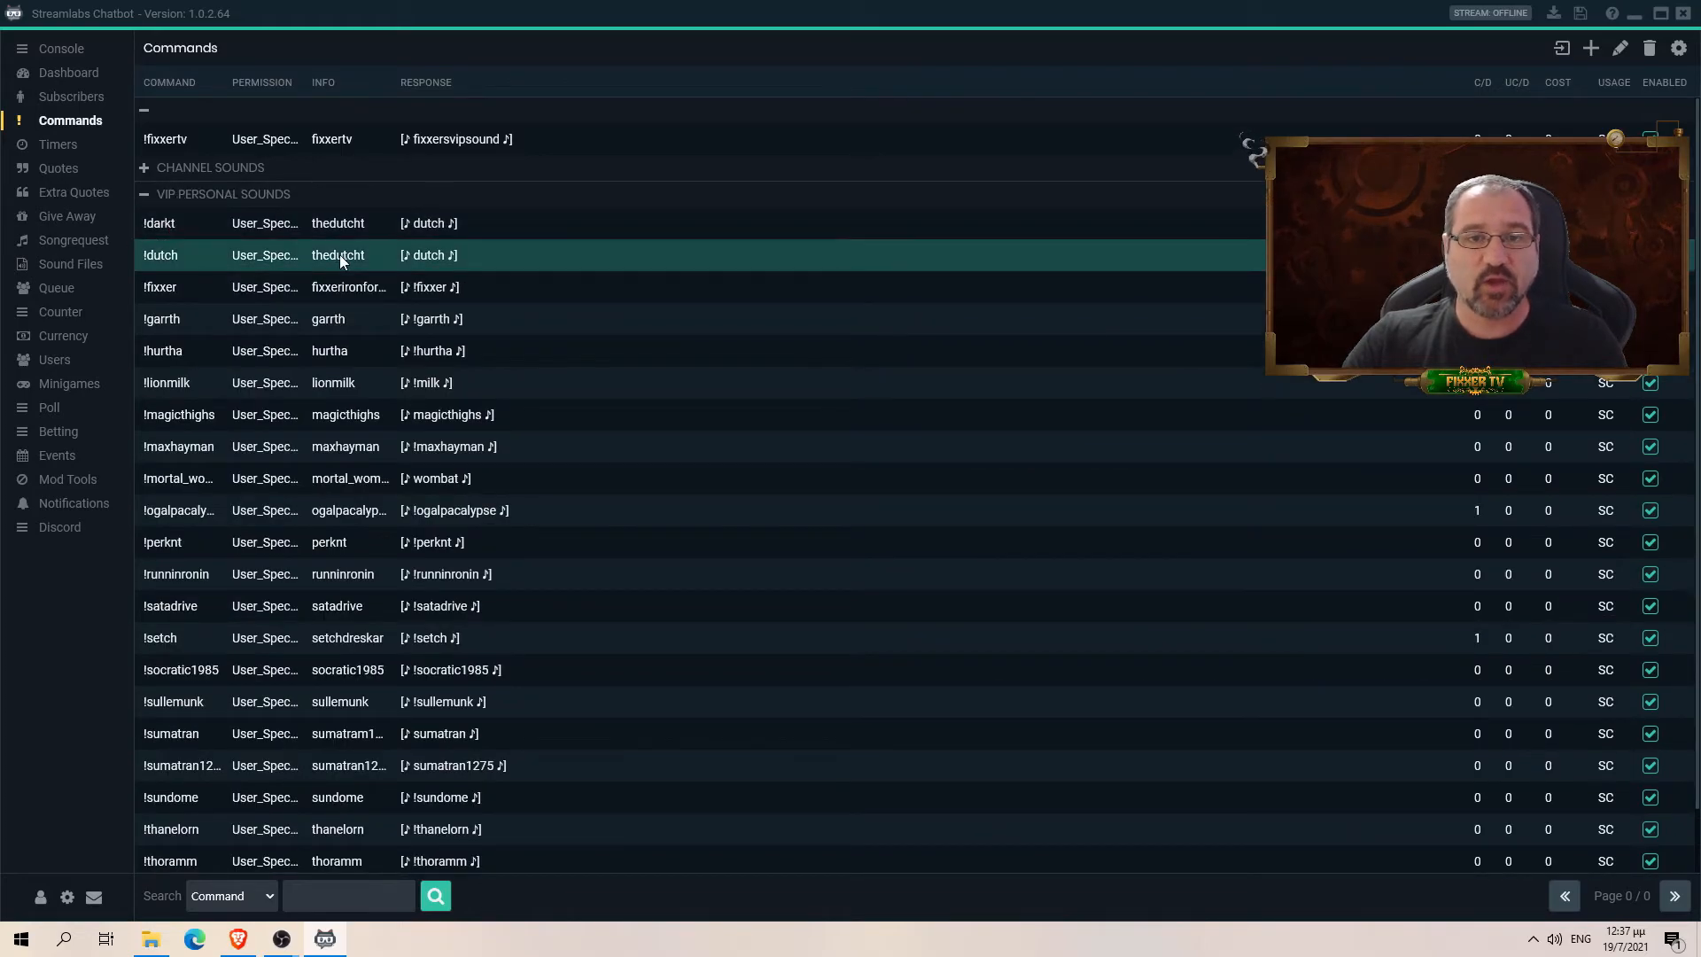
{"action": "scroll", "coordinate": [343, 268], "scroll_direction": "down", "scroll_amount": 2}
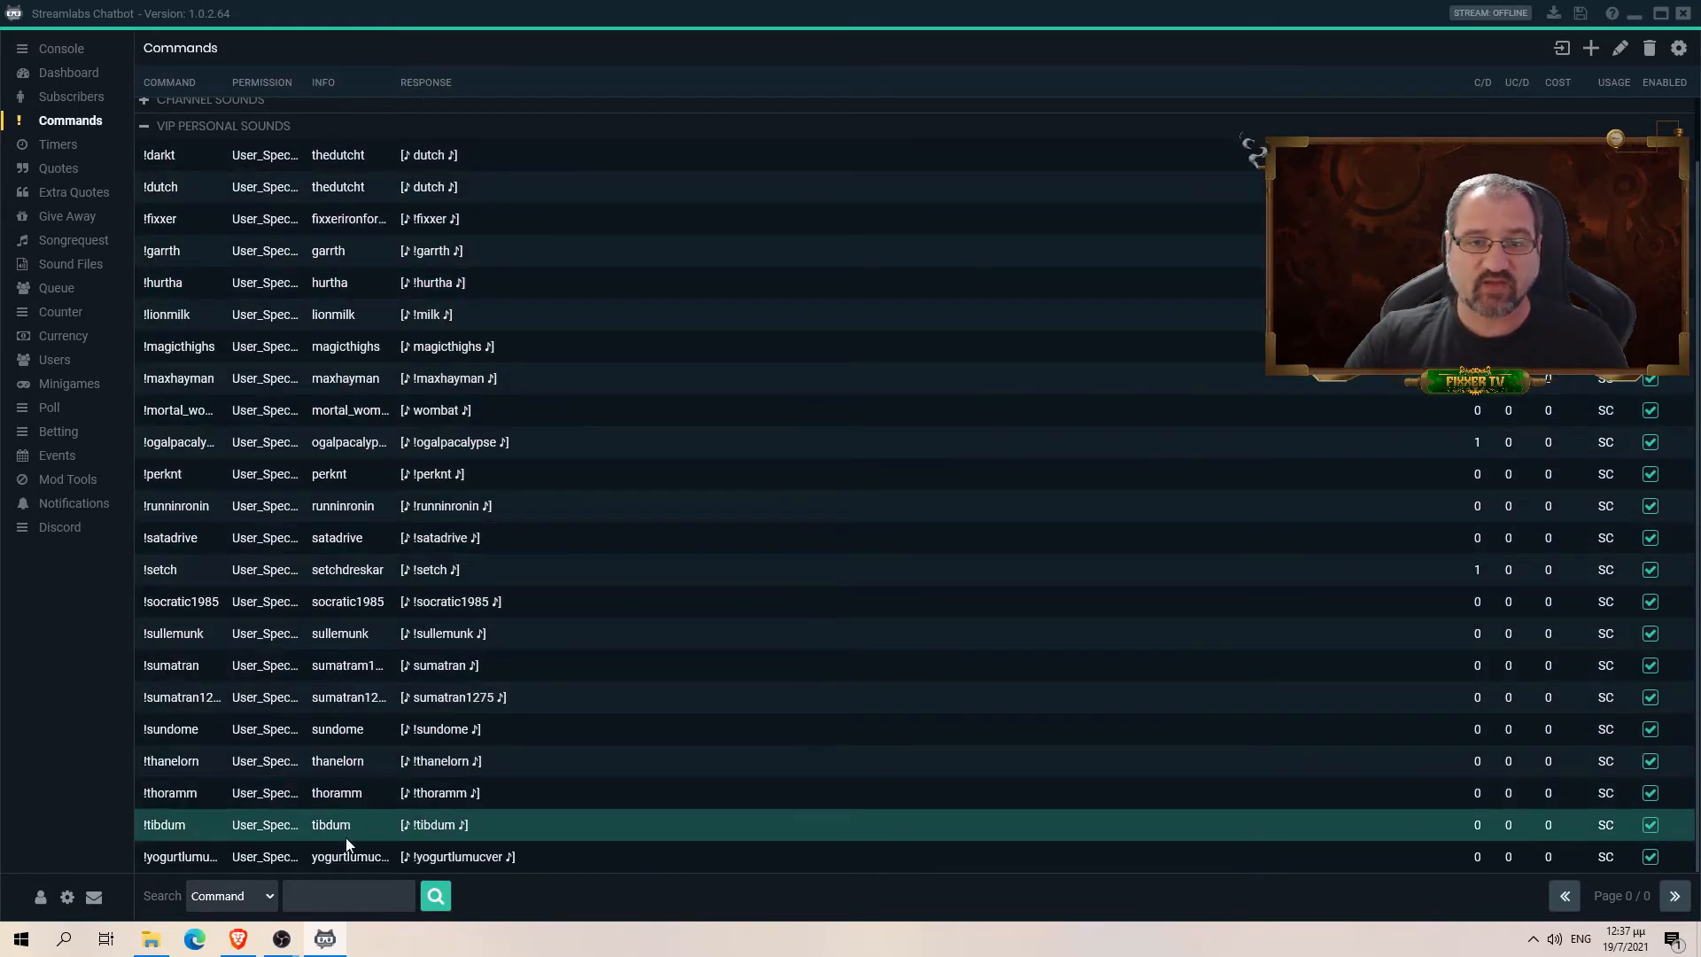
{"action": "scroll", "coordinate": [392, 360], "scroll_direction": "up", "scroll_amount": 2}
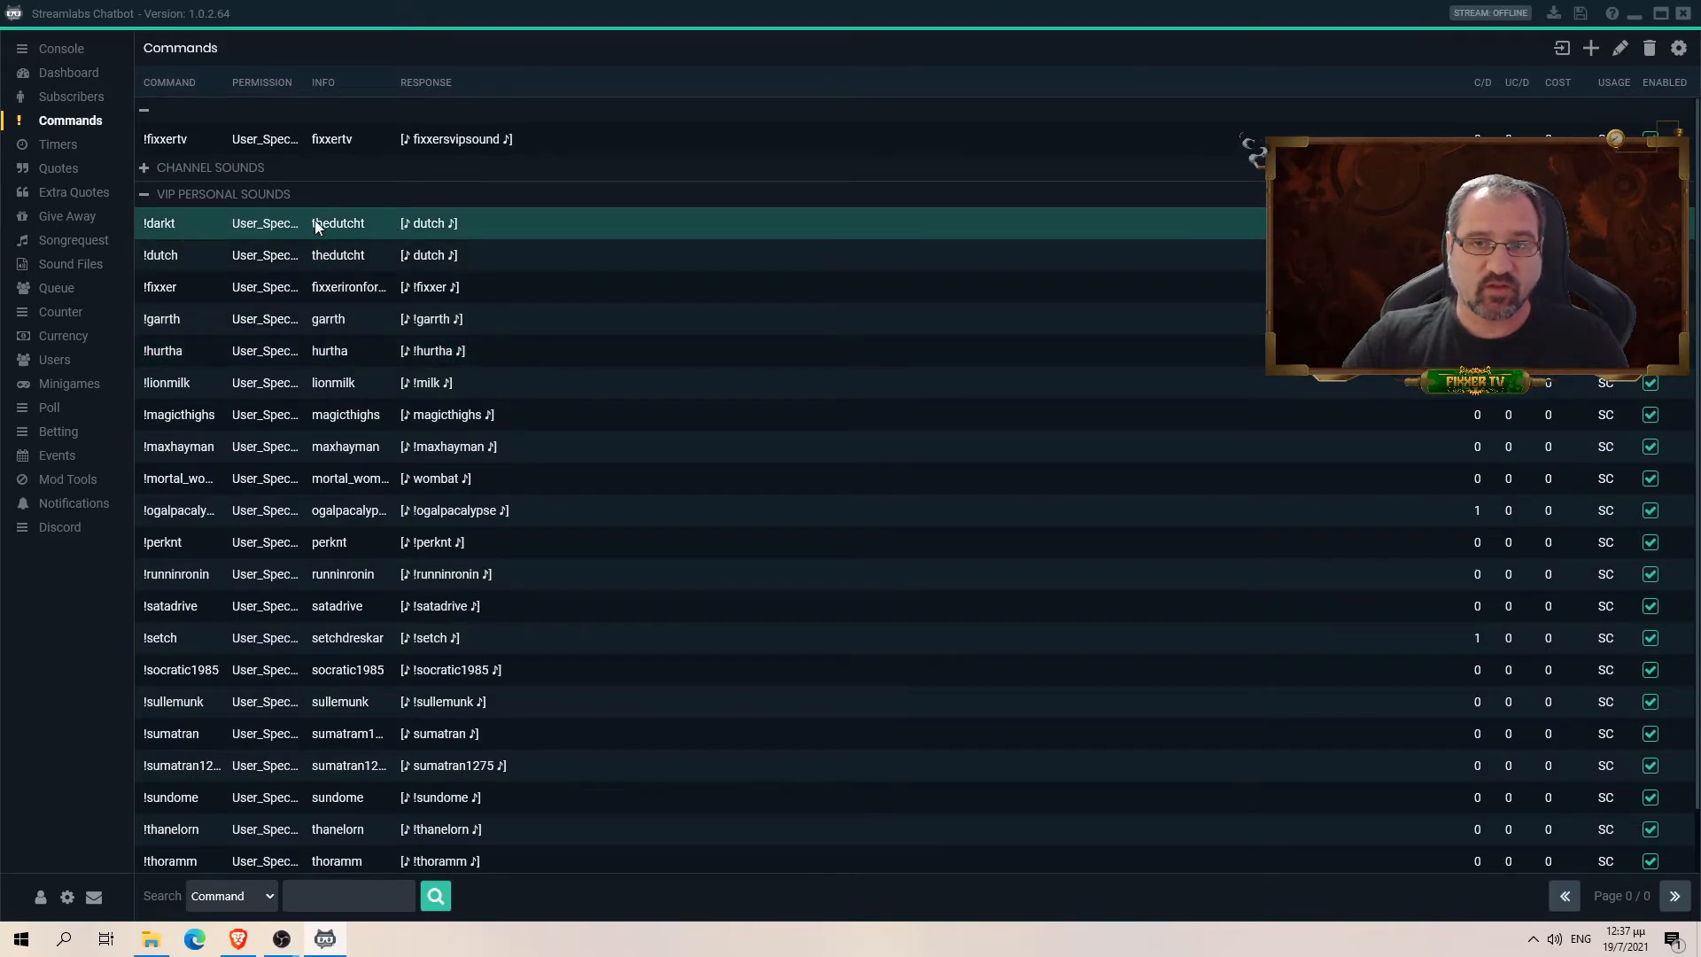
{"action": "left_click", "coordinate": [143, 194]}
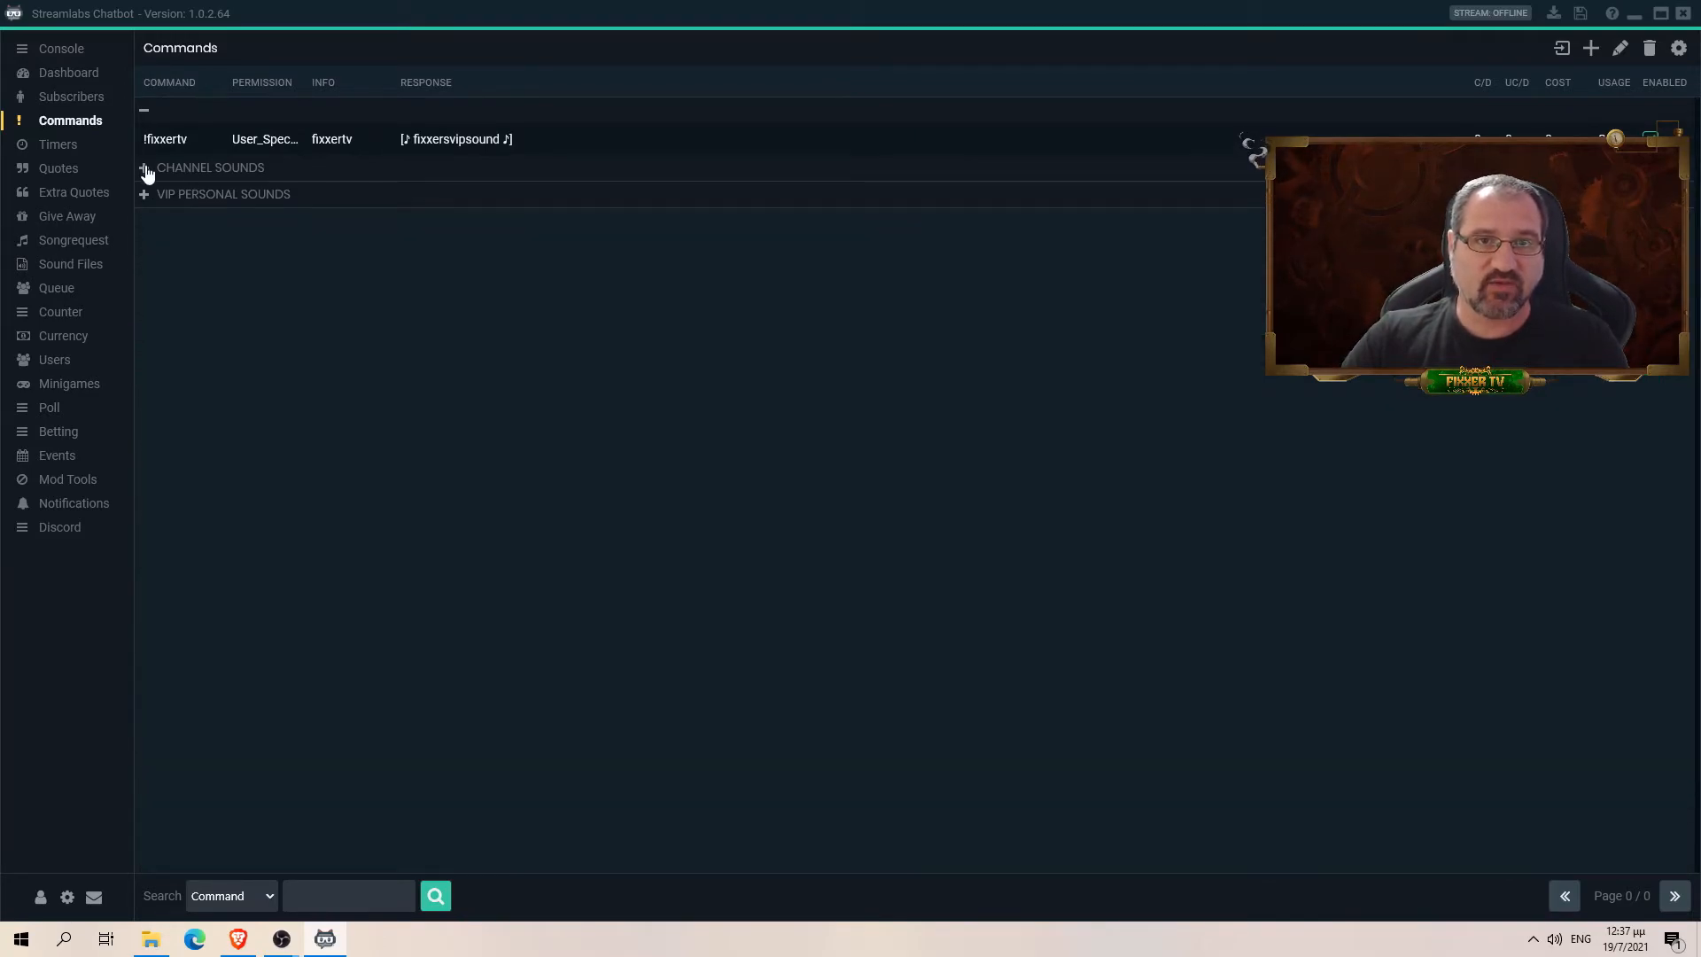
{"action": "left_click", "coordinate": [144, 168]}
{"action": "left_click", "coordinate": [146, 174]}
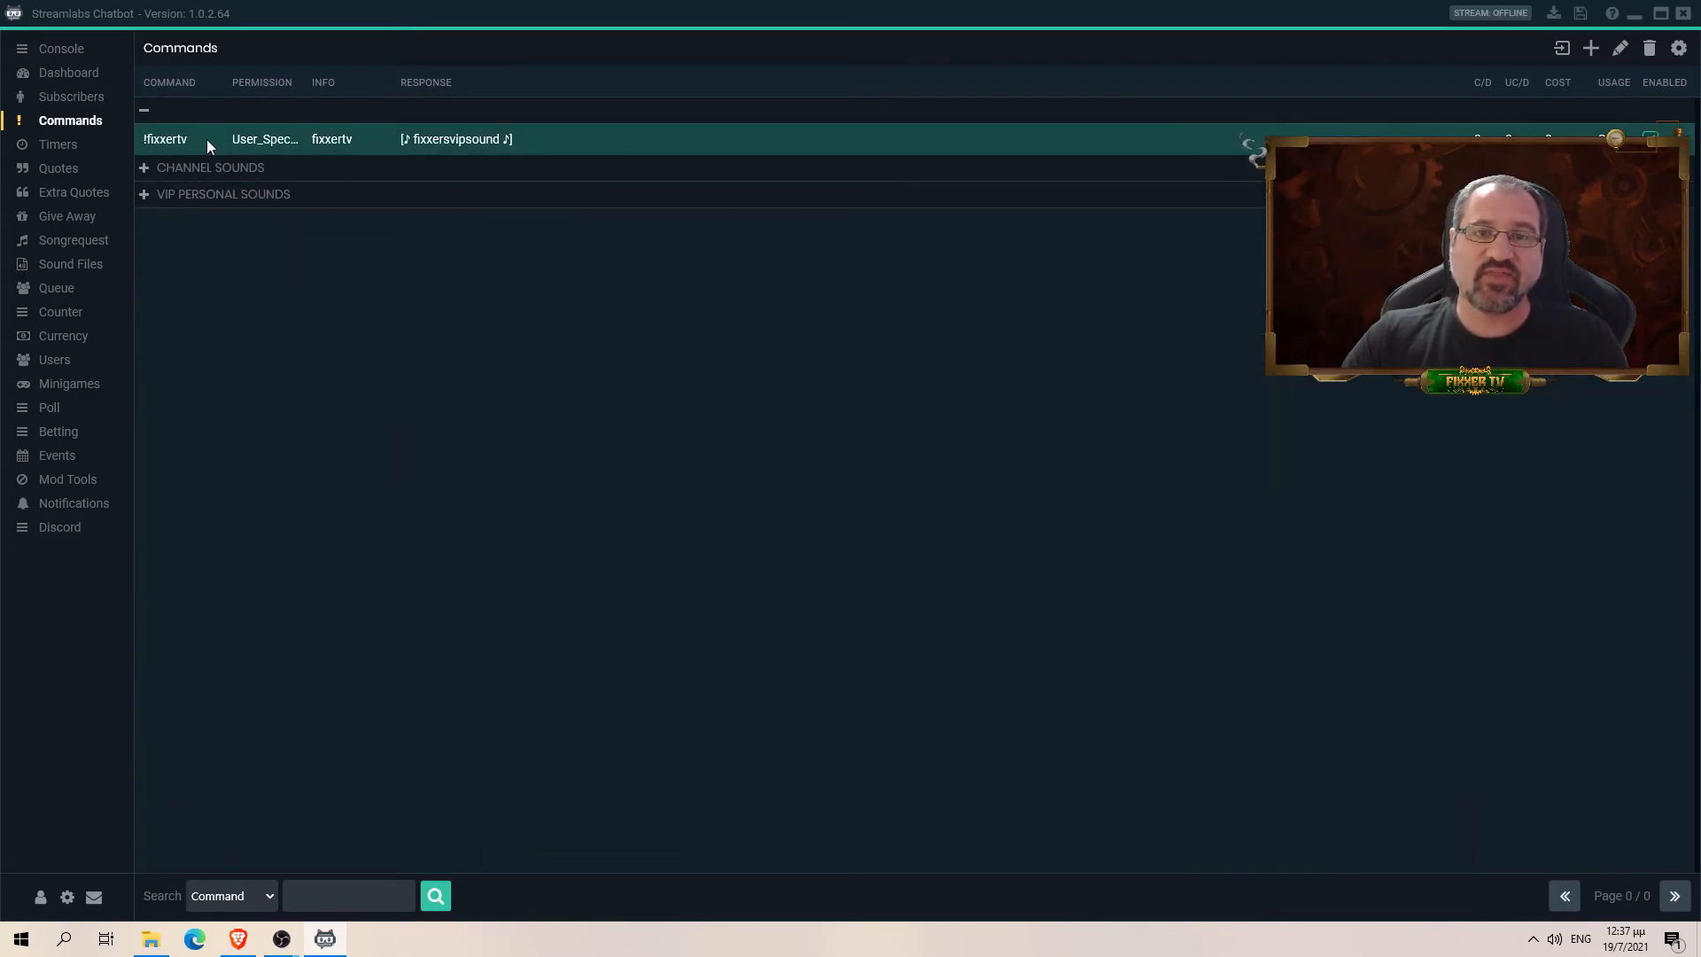
Open the fixxersvipsound entry in the sound files for editing and enable automatic command generation.
{"action": "left_click", "coordinate": [78, 265]}
{"action": "left_click", "coordinate": [285, 140]}
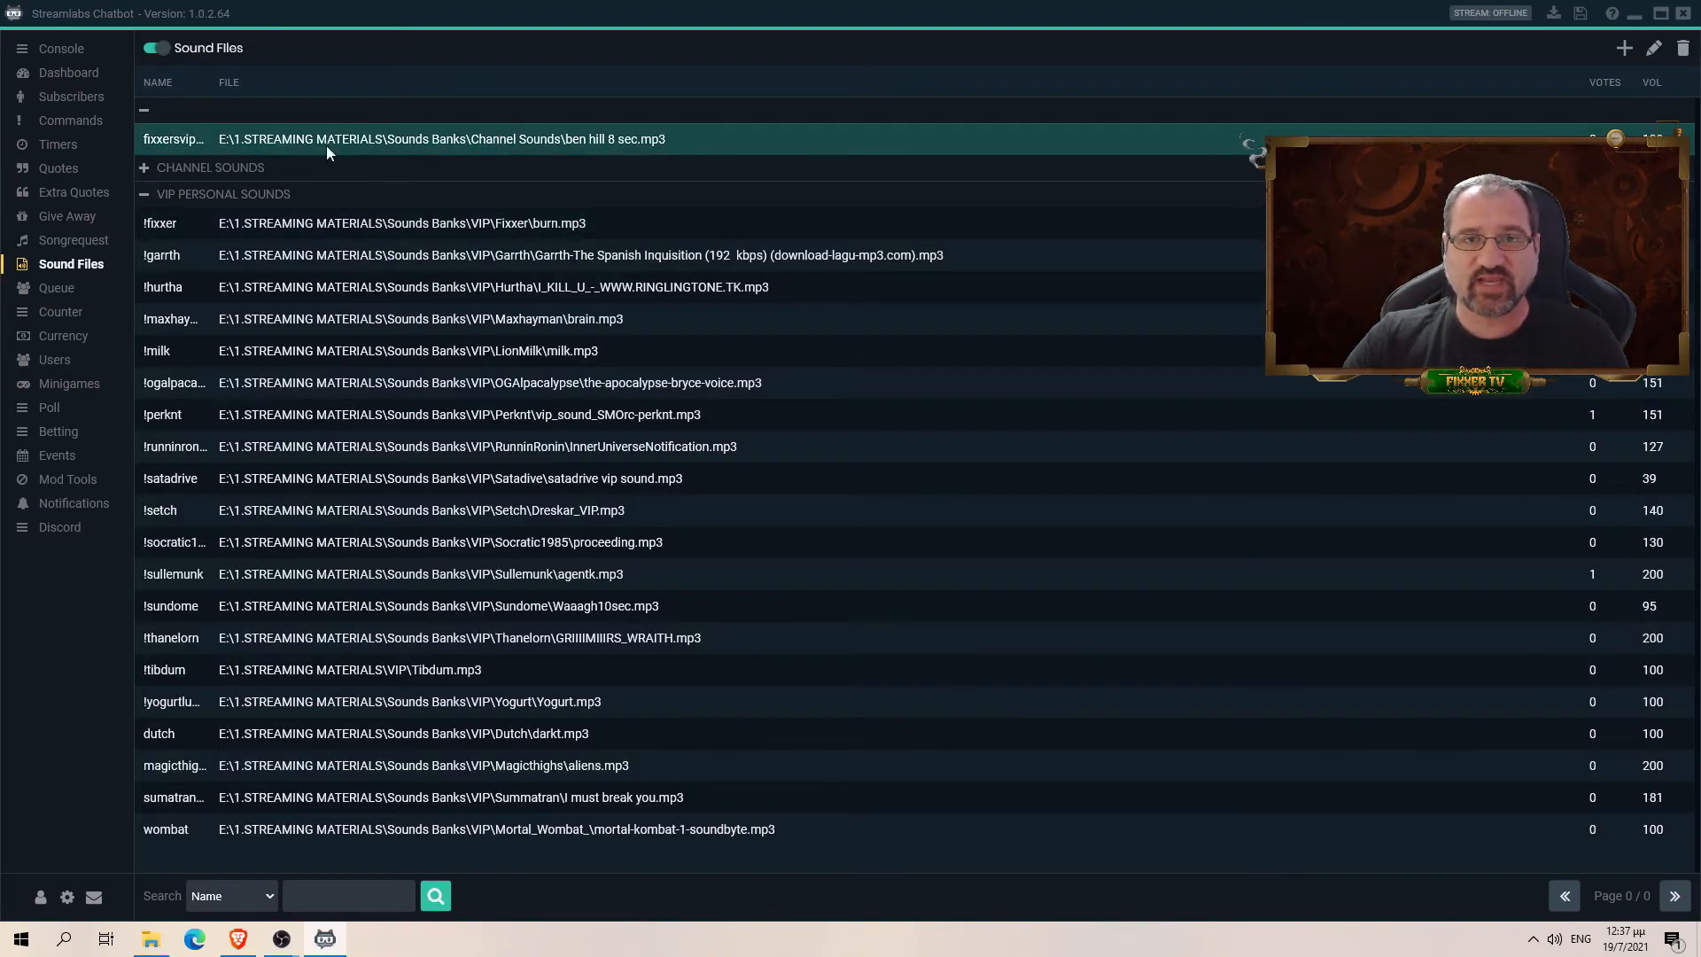
{"action": "left_click", "coordinate": [1653, 49]}
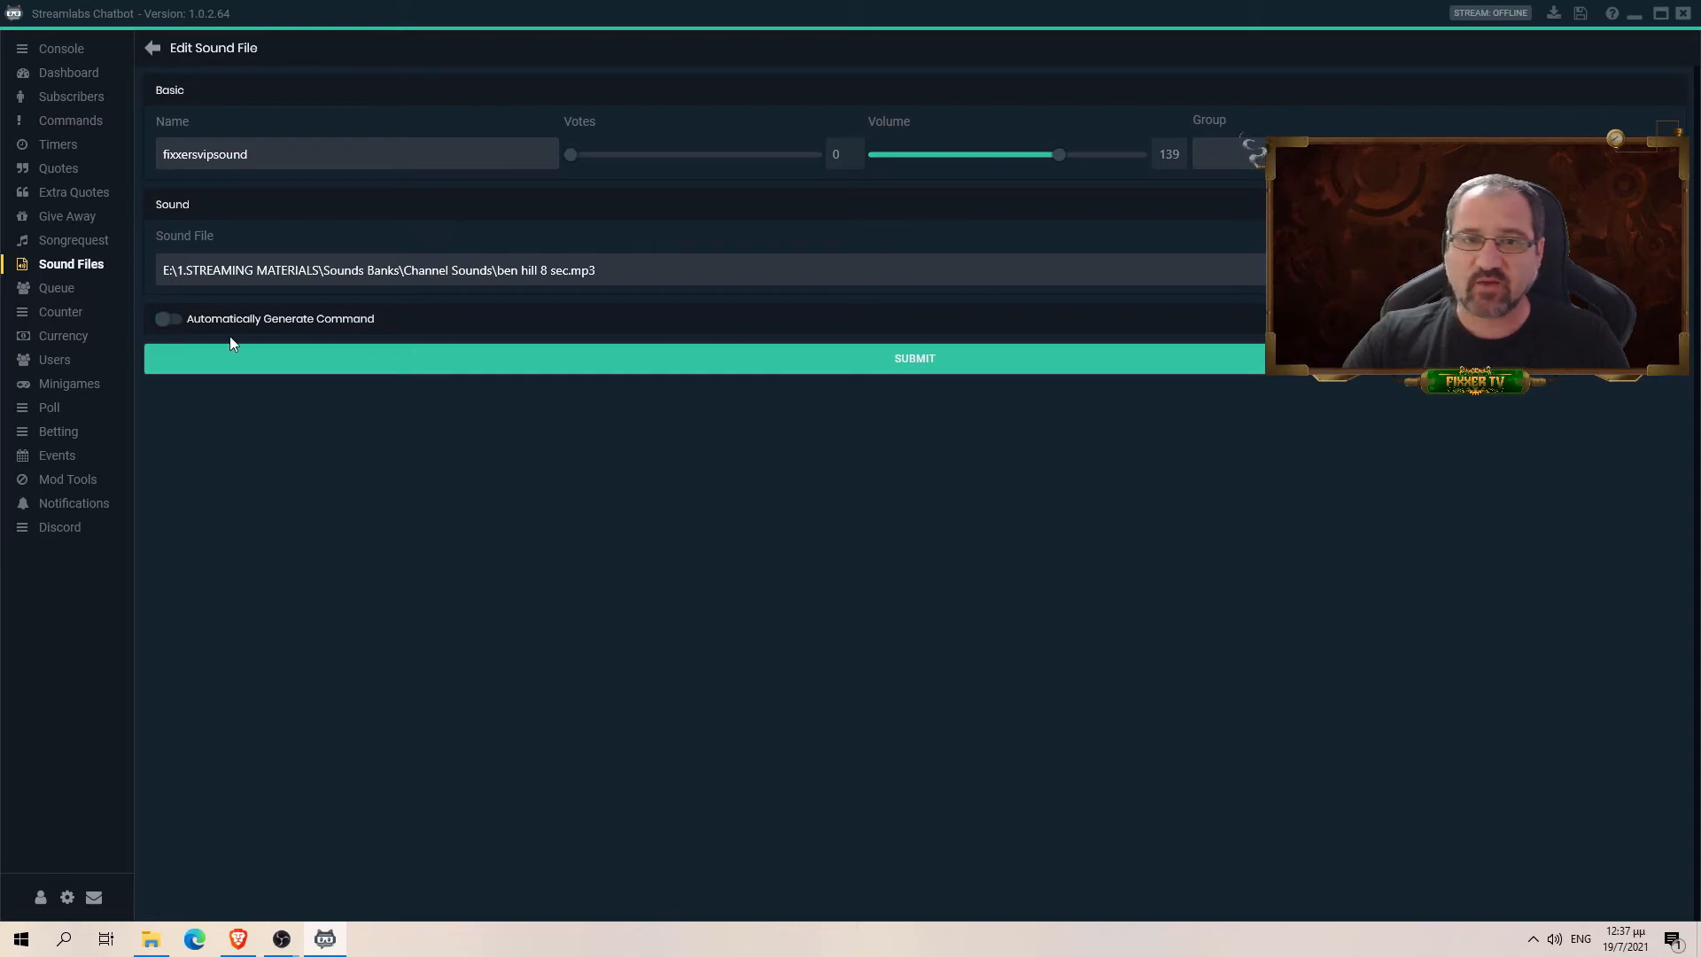
{"action": "left_click", "coordinate": [170, 320]}
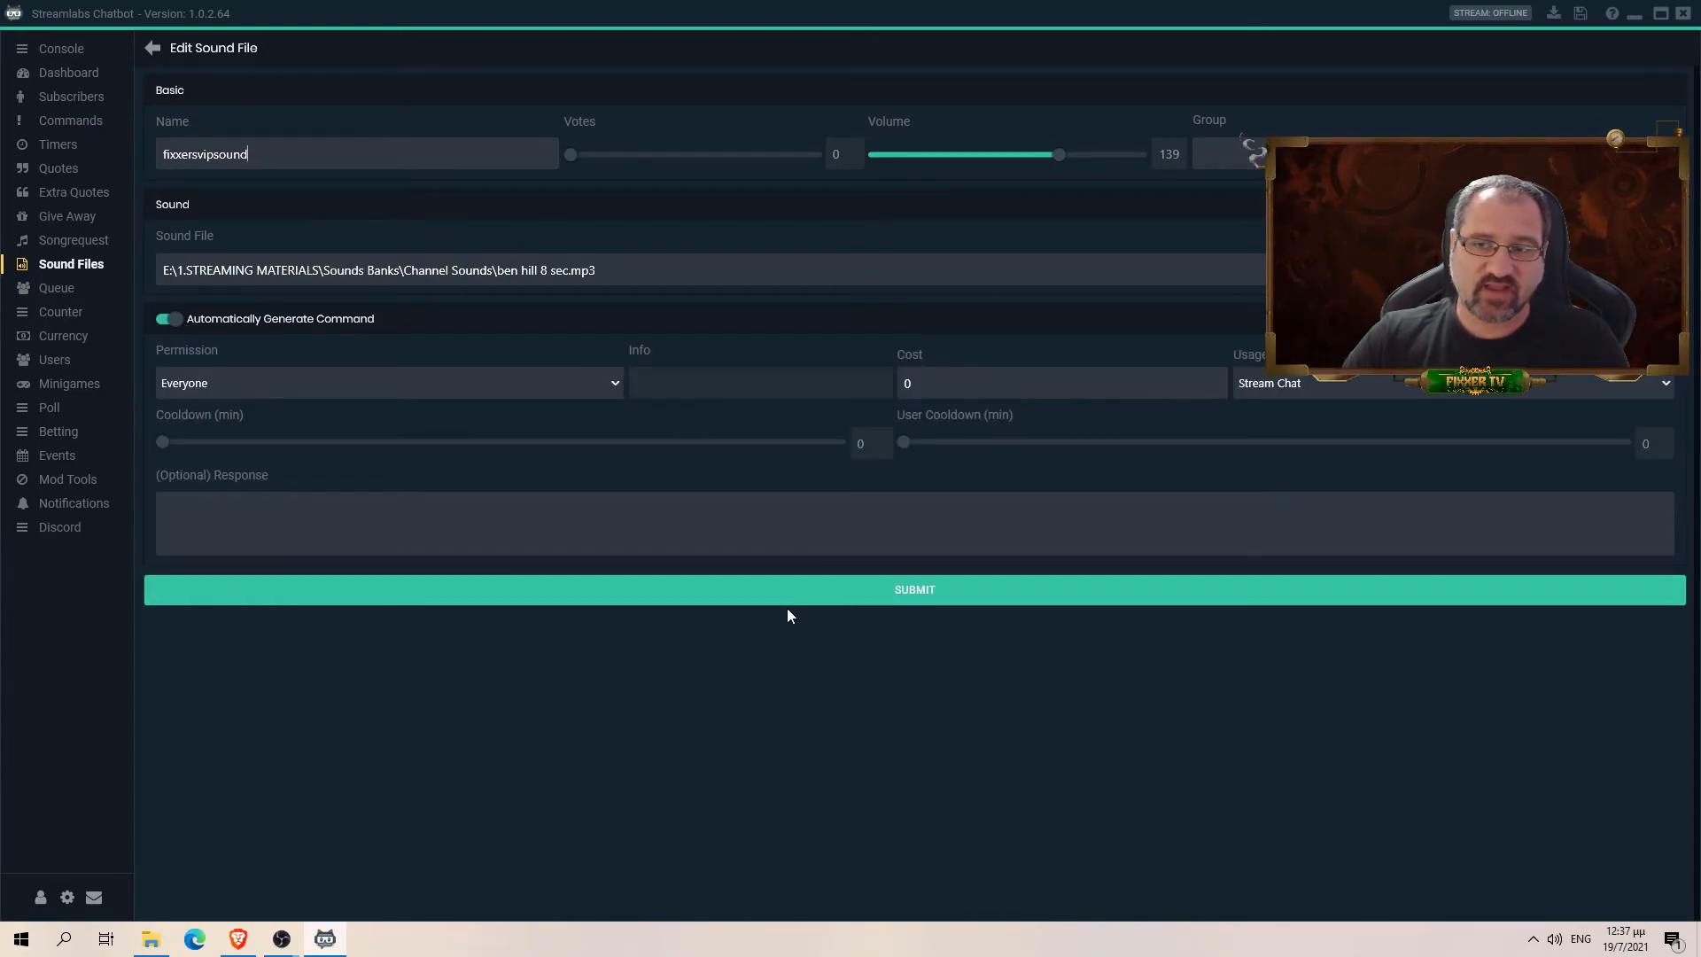
Change the sound file's name to fixxertv in the edit form without submitting it.
{"action": "left_click_drag", "start_coordinate": [300, 155], "coordinate": [152, 156]}
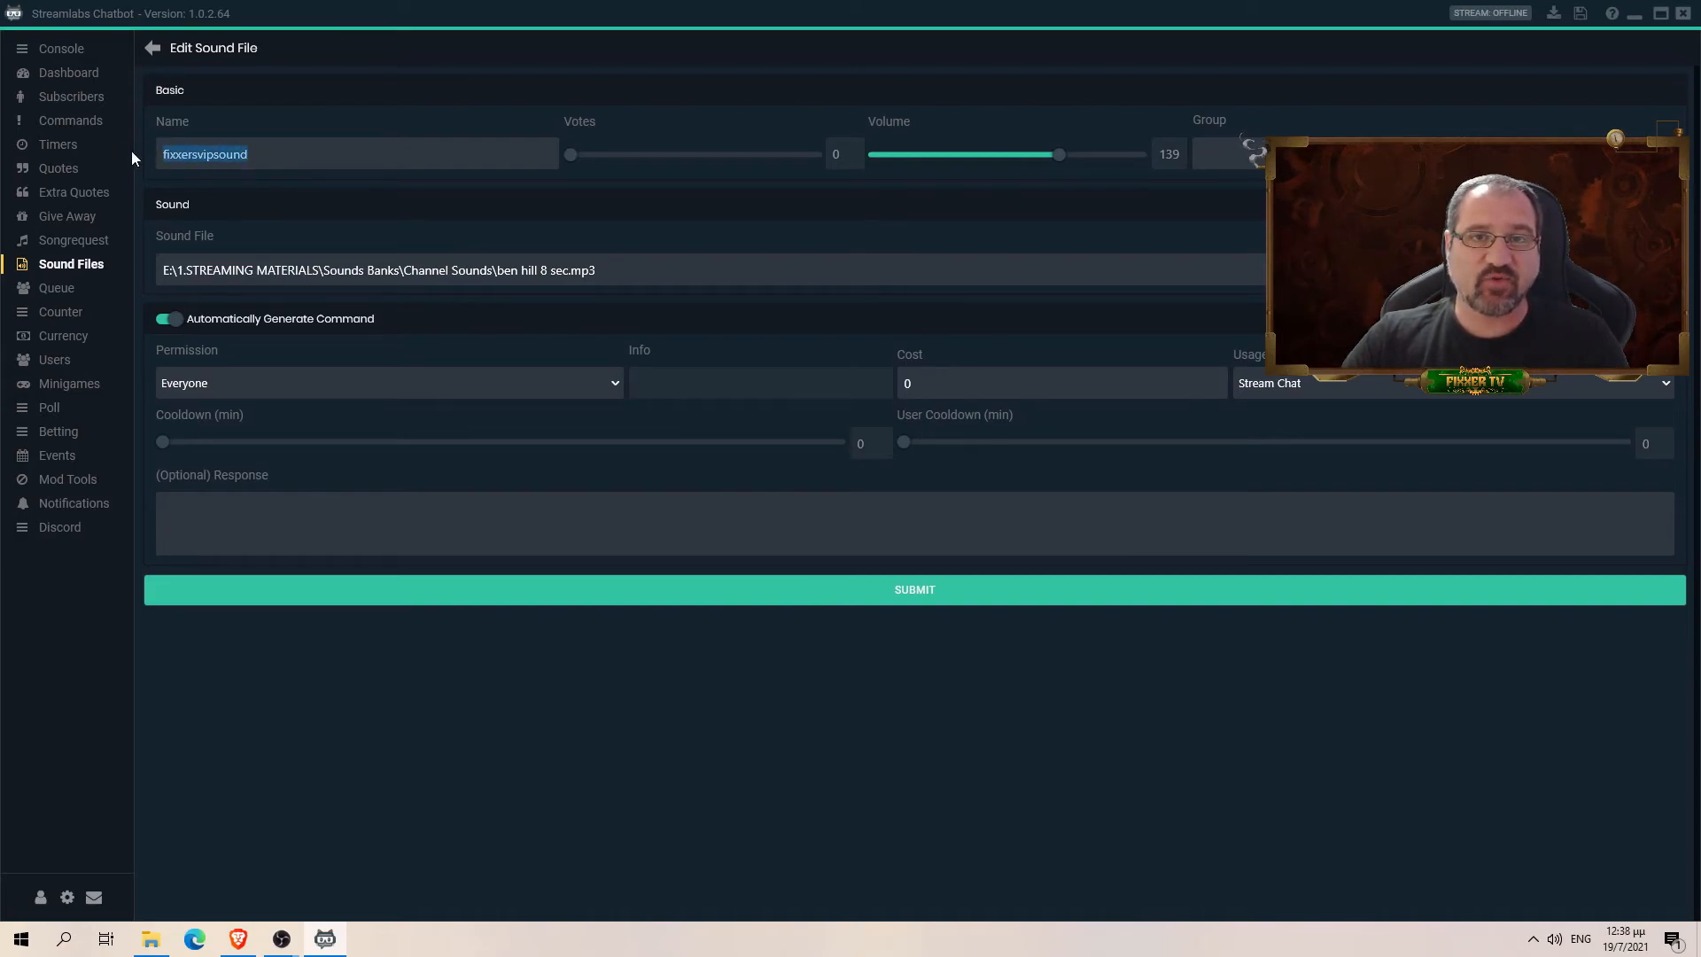
{"action": "left_click", "coordinate": [293, 155]}
{"action": "key", "text": "BackSpace"}
{"action": "key", "text": "BackSpace"}
{"action": "key", "text": "BackSpace"}
{"action": "key", "text": "BackSpace"}
{"action": "key", "text": "BackSpace"}
{"action": "key", "text": "BackSpace"}
{"action": "key", "text": "BackSpace"}
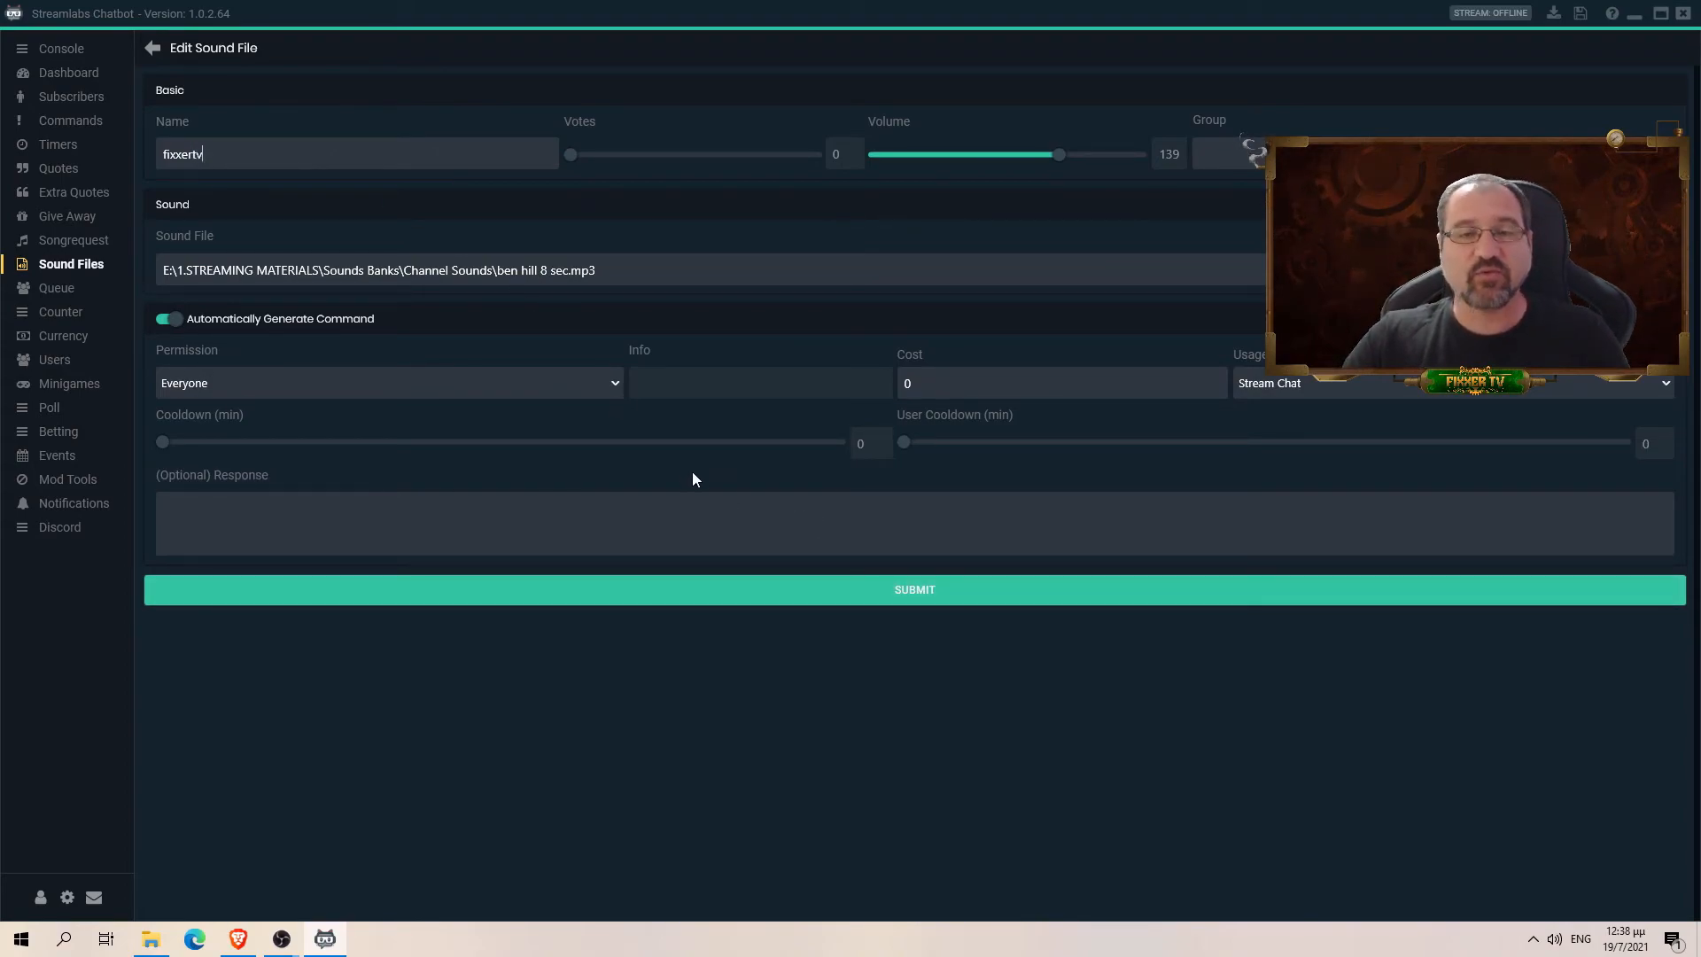
{"action": "left_click_drag", "start_coordinate": [207, 154], "coordinate": [111, 162]}
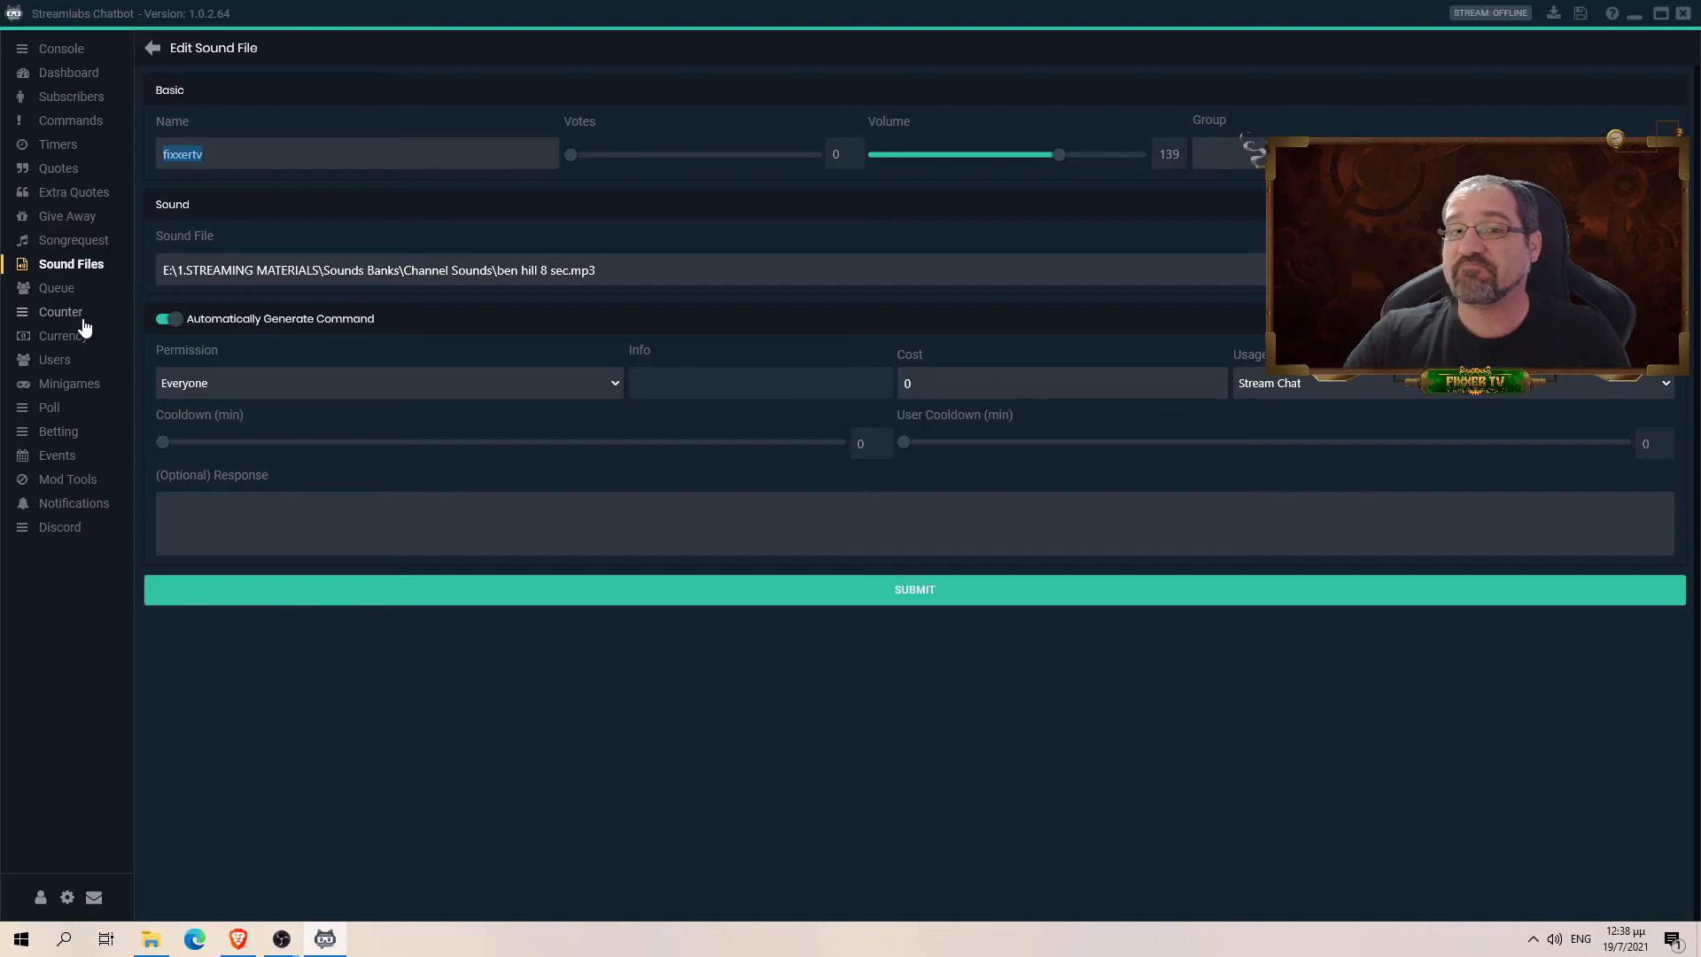
{"action": "left_click", "coordinate": [77, 249]}
{"action": "left_click", "coordinate": [69, 221]}
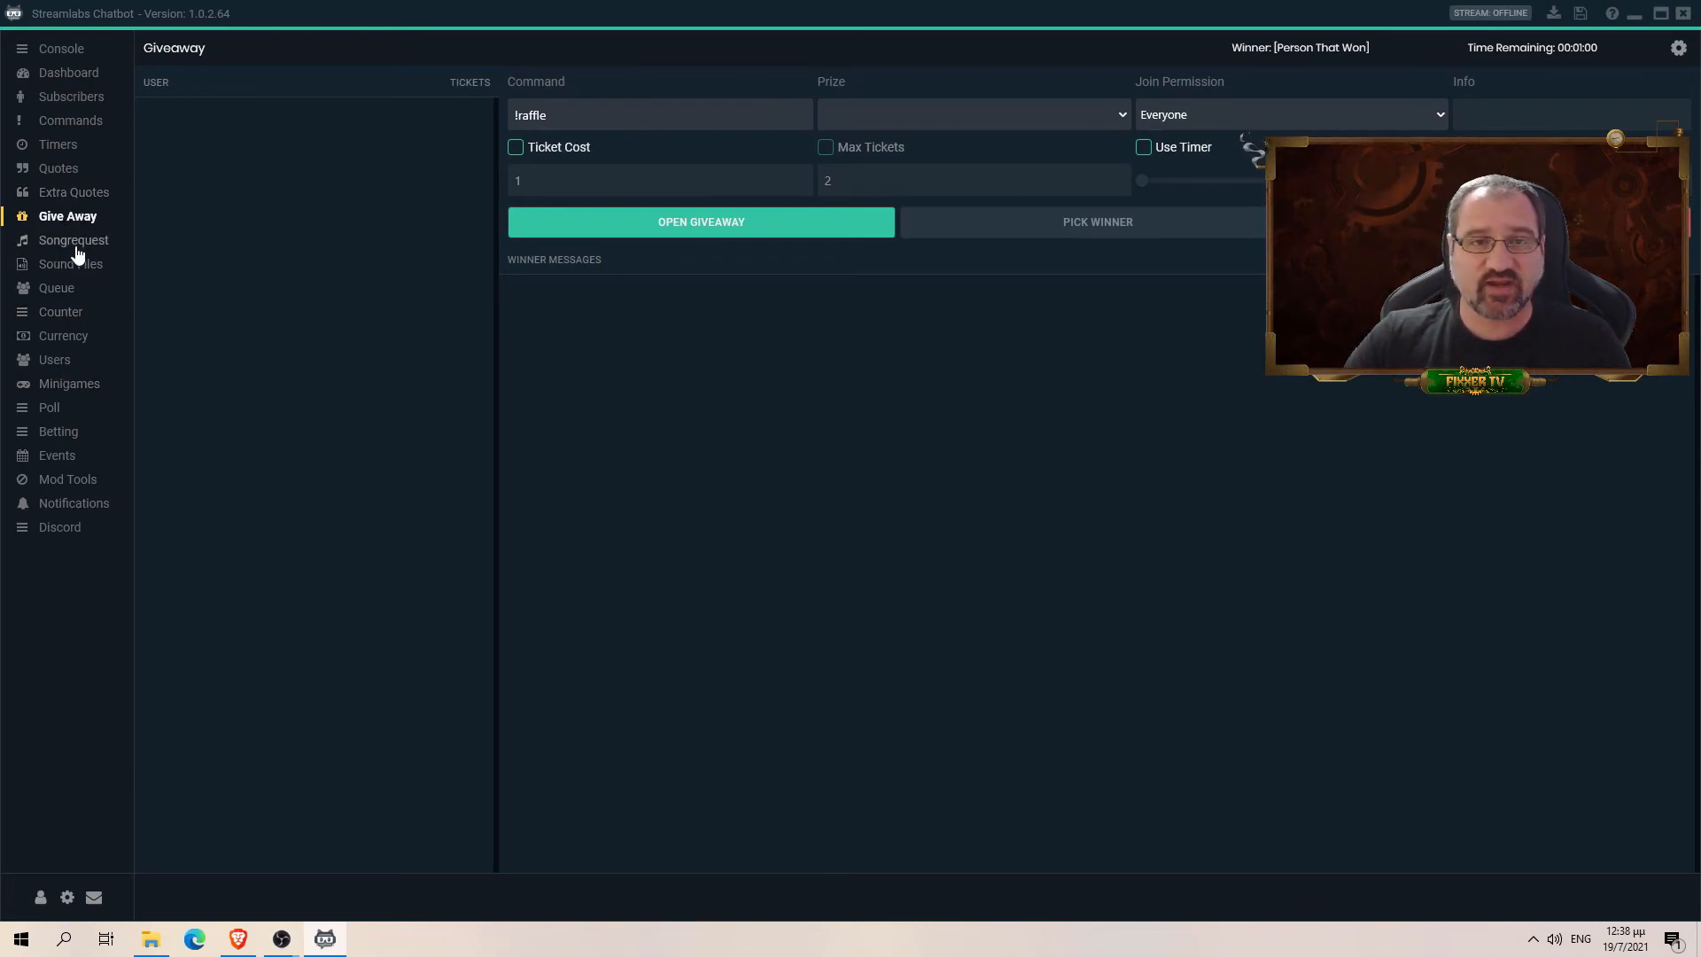
{"action": "left_click", "coordinate": [74, 241]}
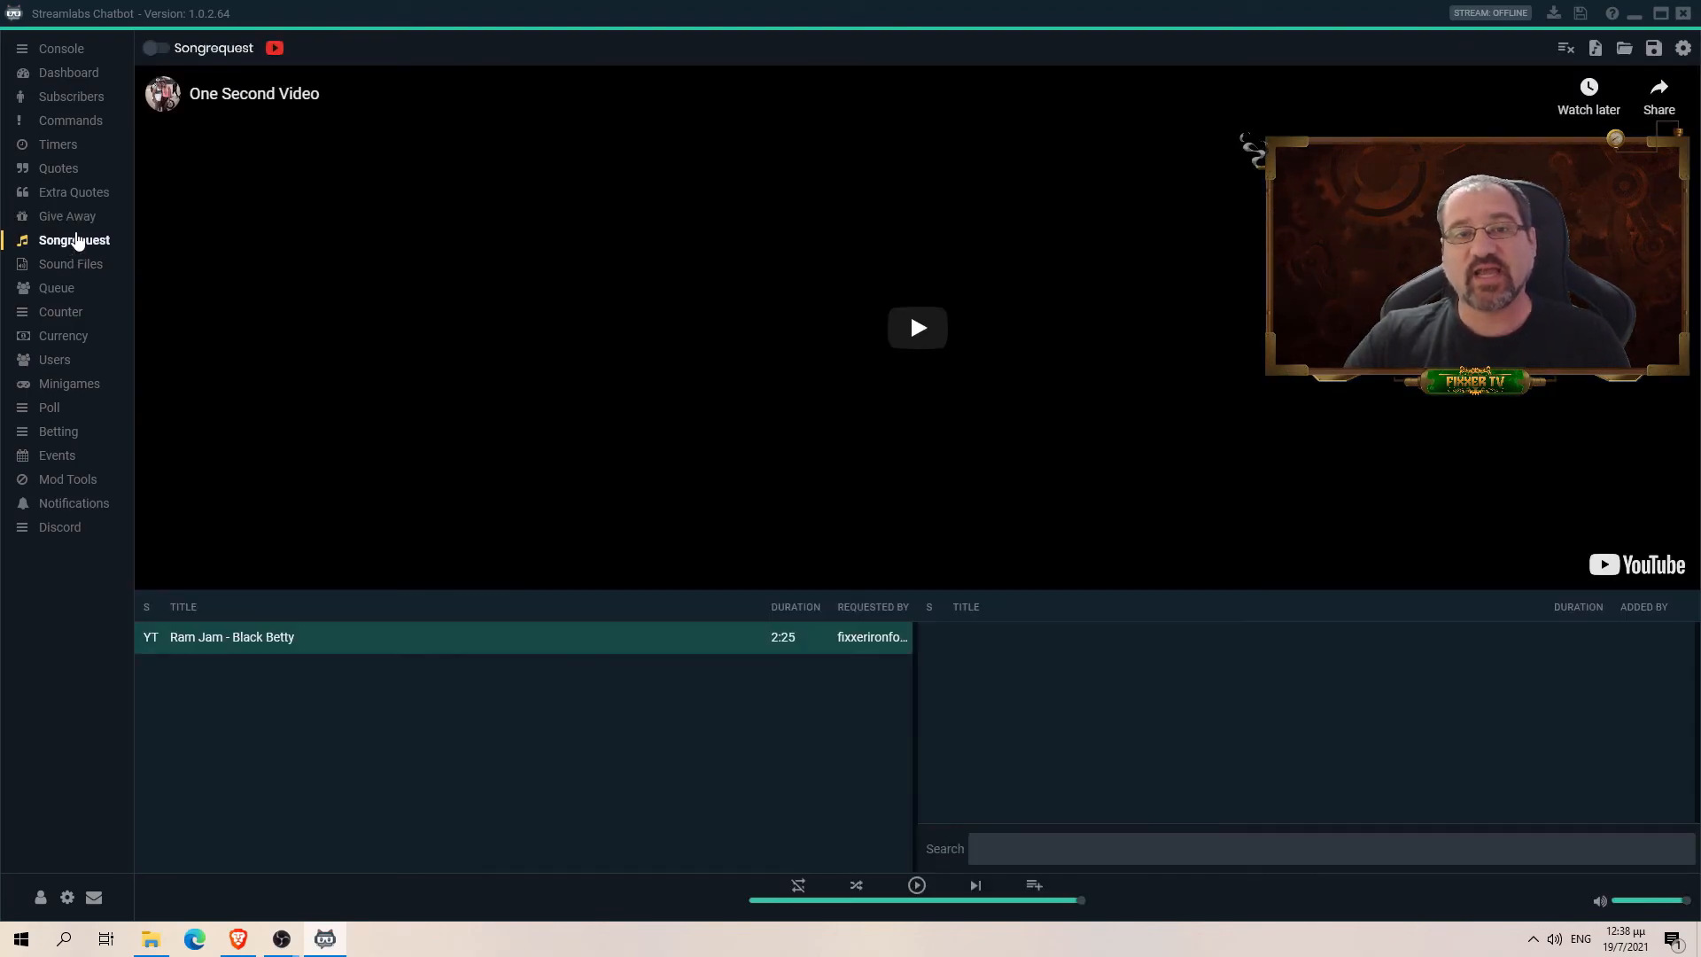
{"action": "left_click", "coordinate": [62, 170]}
{"action": "left_click", "coordinate": [64, 147]}
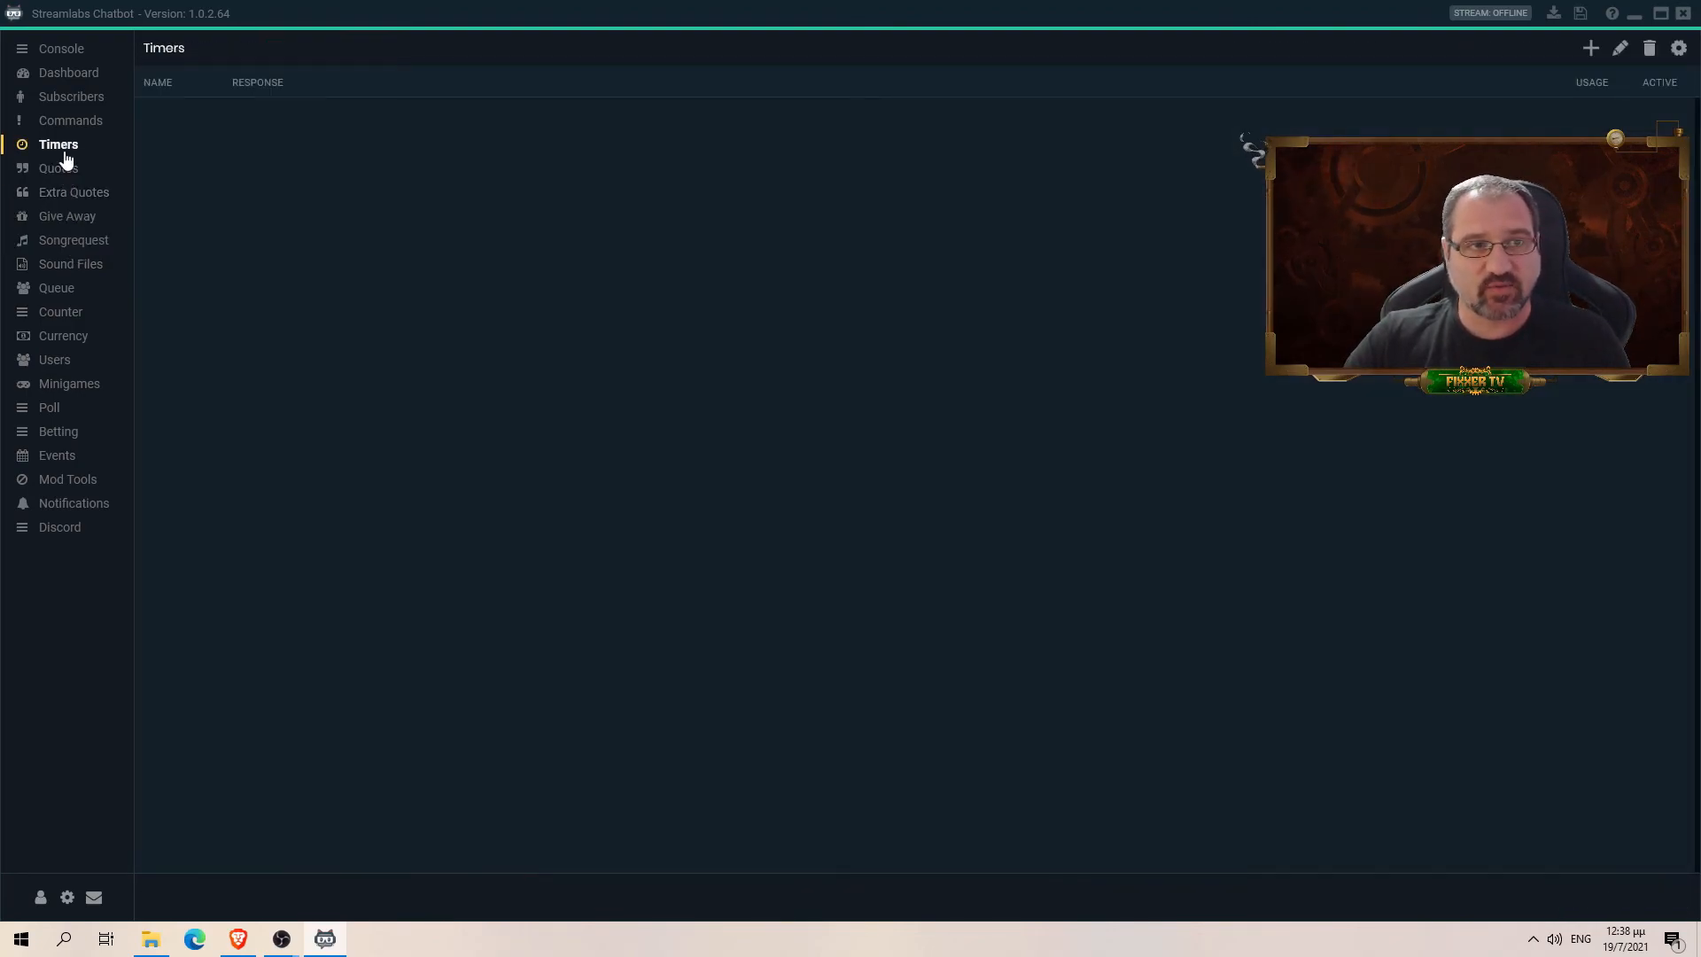